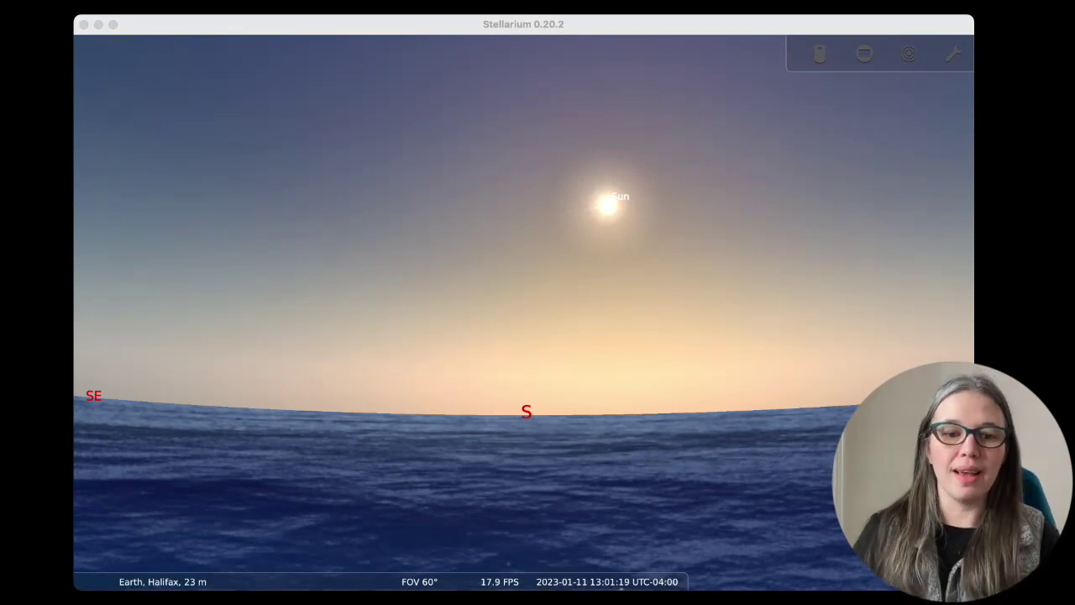
Open Stellarium's Date and Time window, currently showing 2023-1-11 at 13:01:39.
click(784, 26)
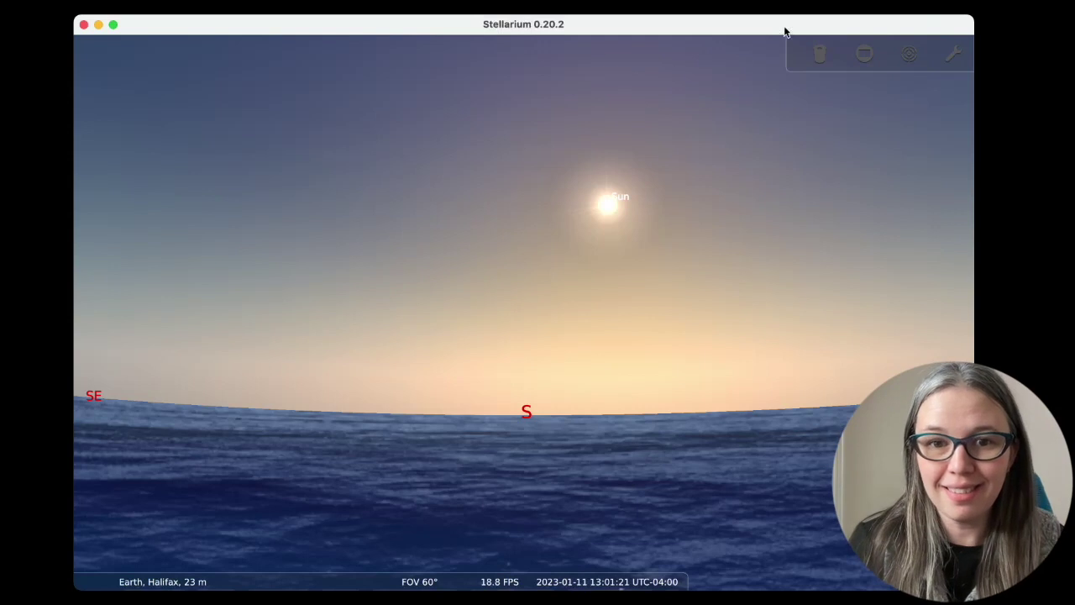
mouse_move(31, 384)
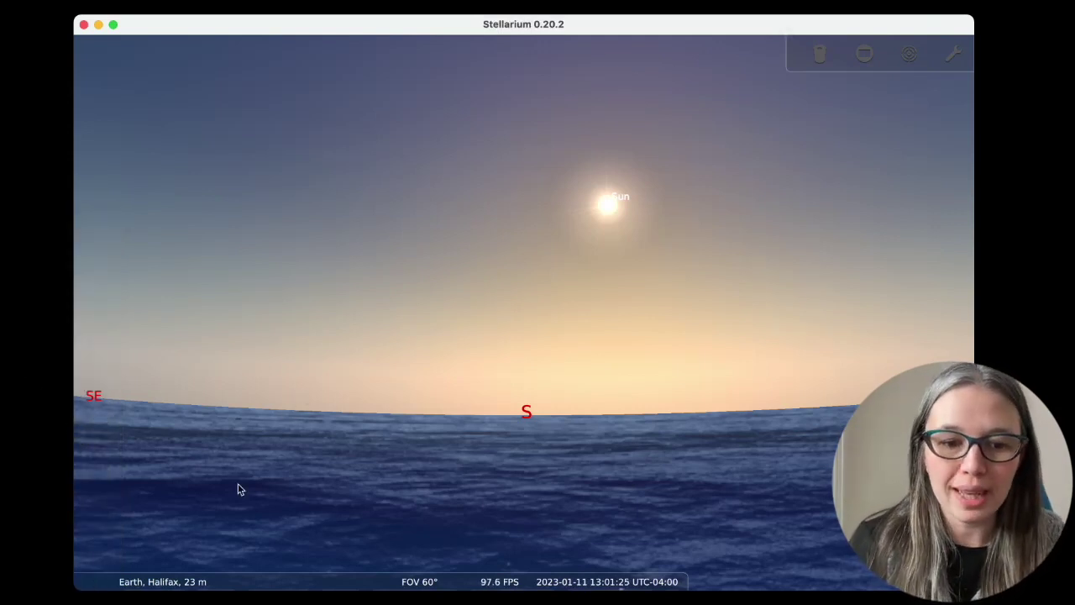
mouse_move(203, 575)
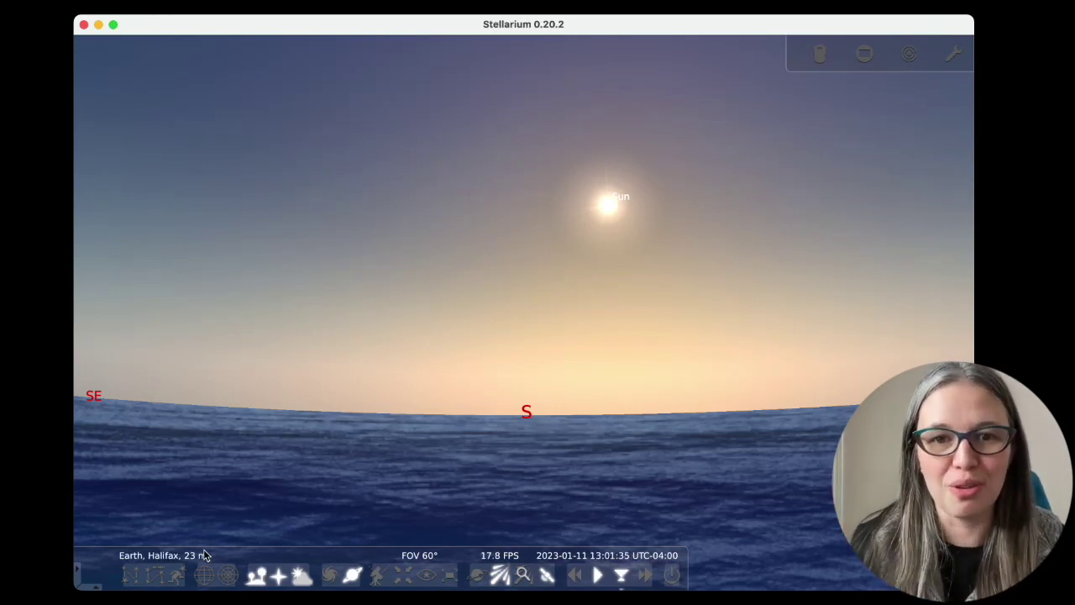
Raise the day from 11 to 14 so the date reads 2023-01-14.
mouse_move(110, 449)
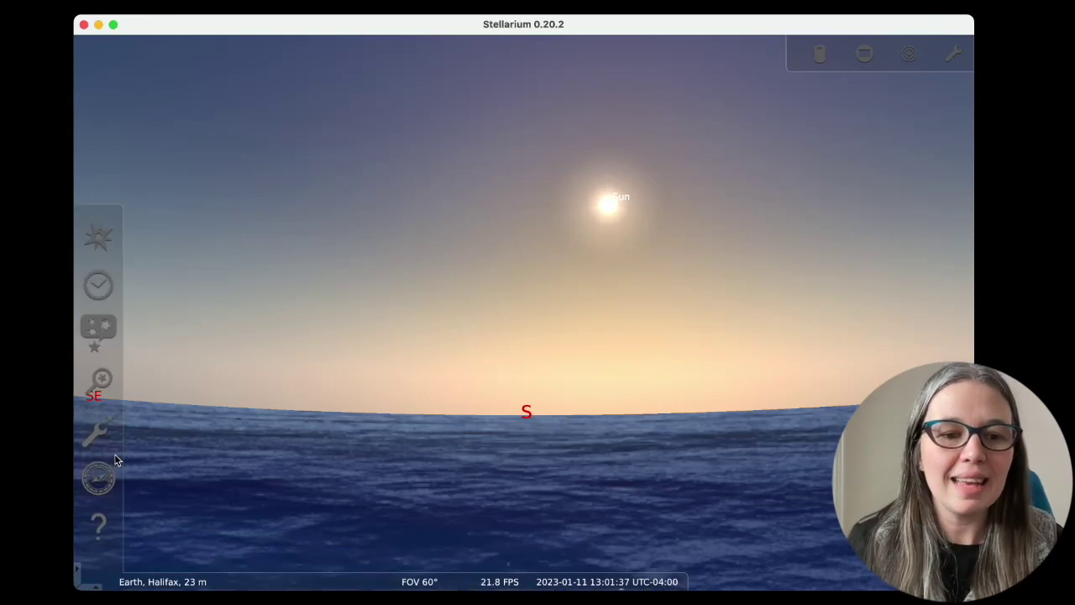
click(99, 288)
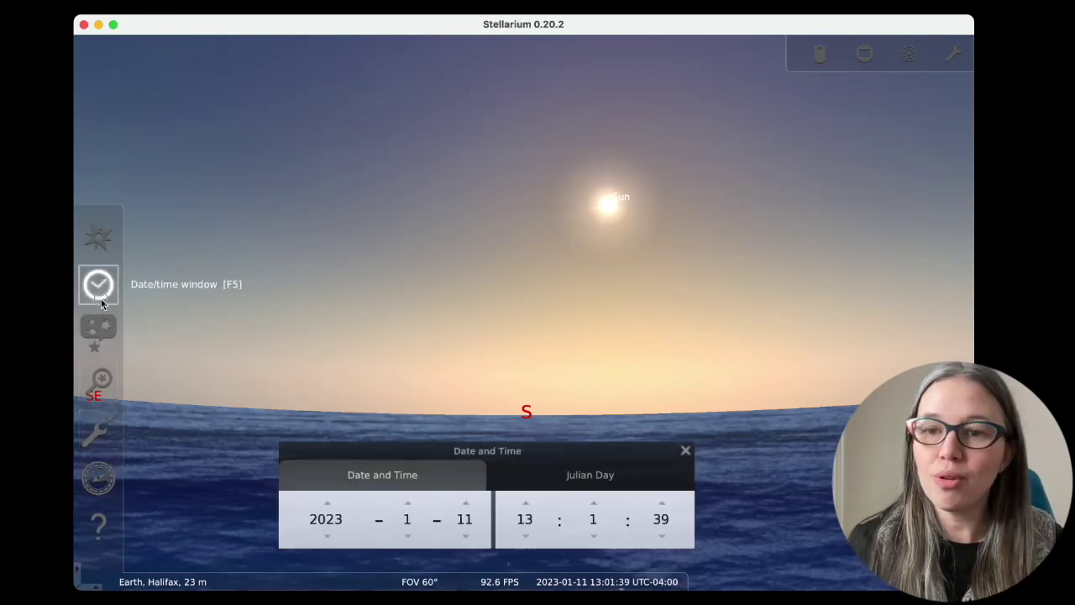
click(462, 512)
click(466, 503)
click(466, 503)
click(467, 504)
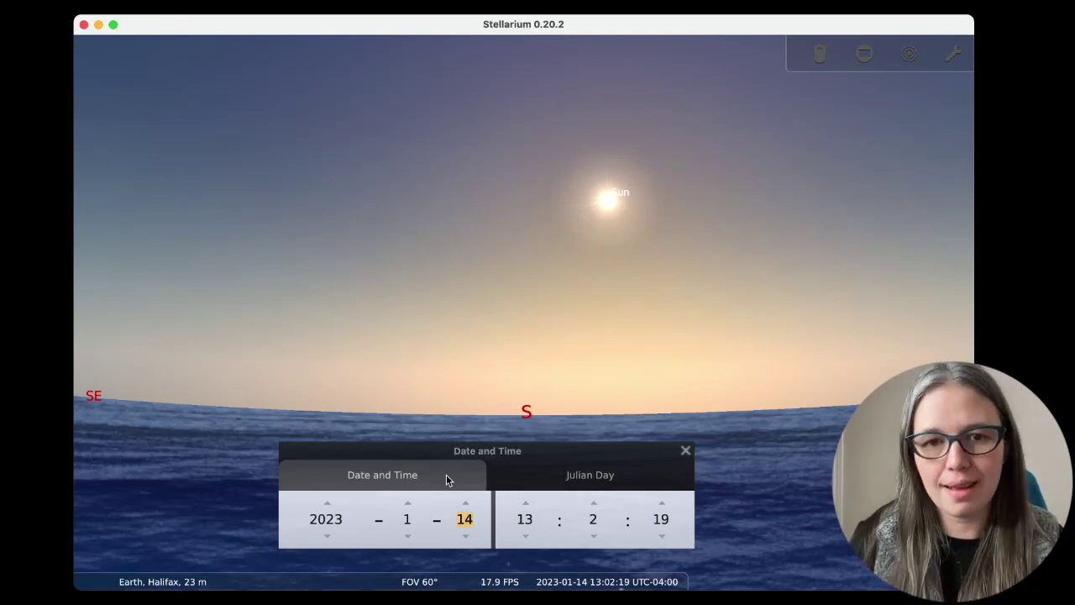
mouse_move(32, 344)
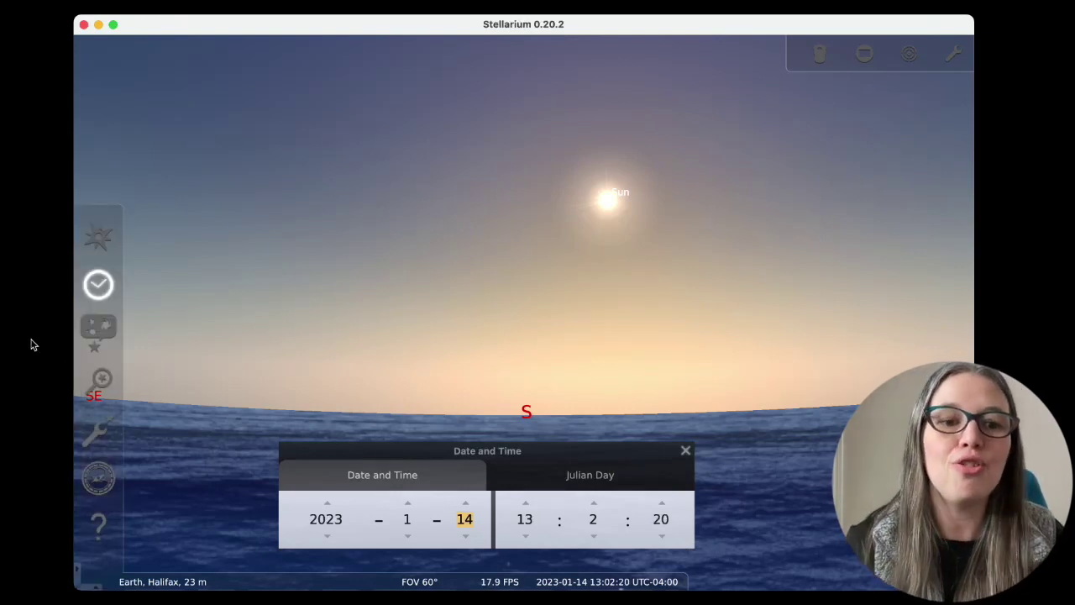
Open the Solar System Editor plugin's settings from the Configuration window's Plugins list.
click(101, 432)
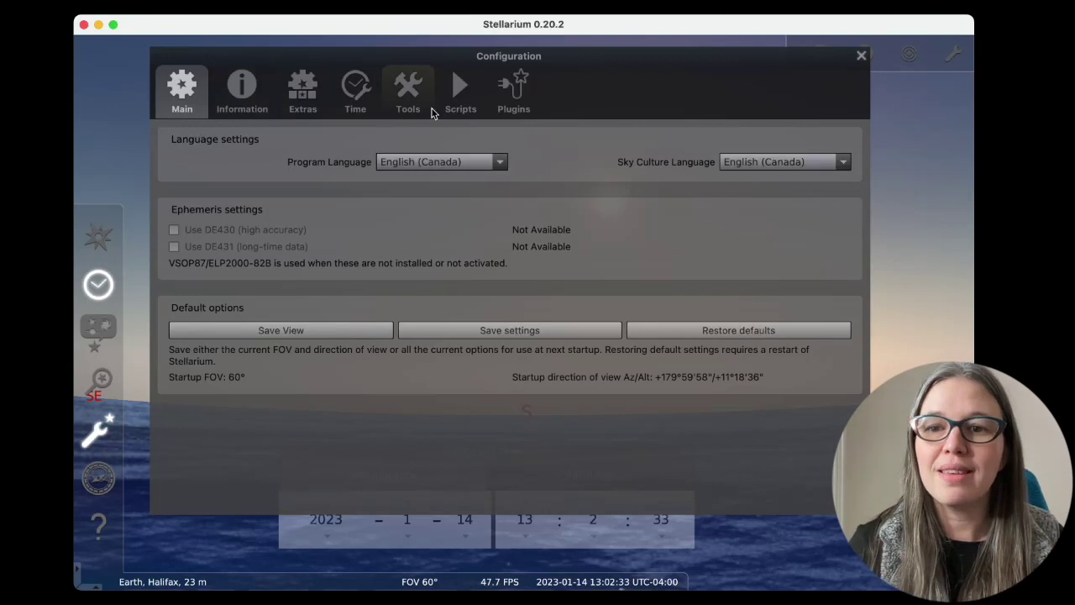
click(517, 94)
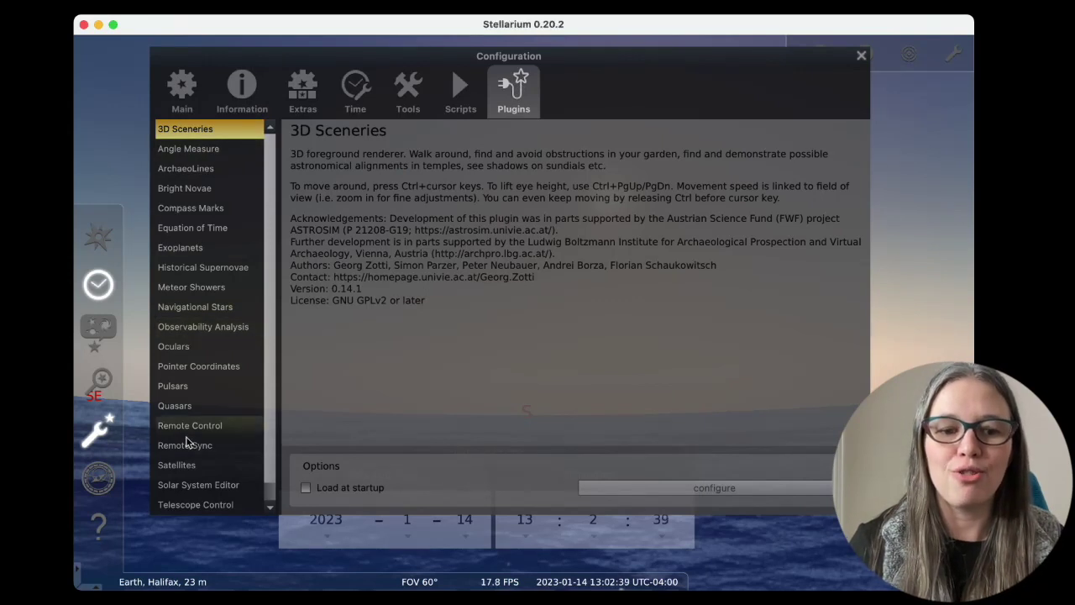
click(189, 485)
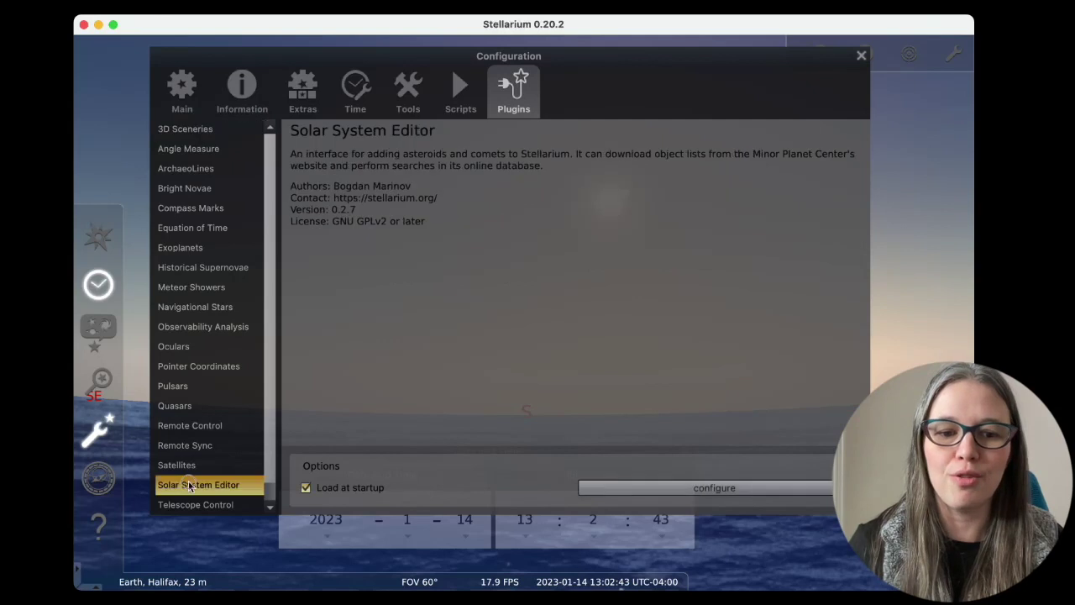
click(651, 488)
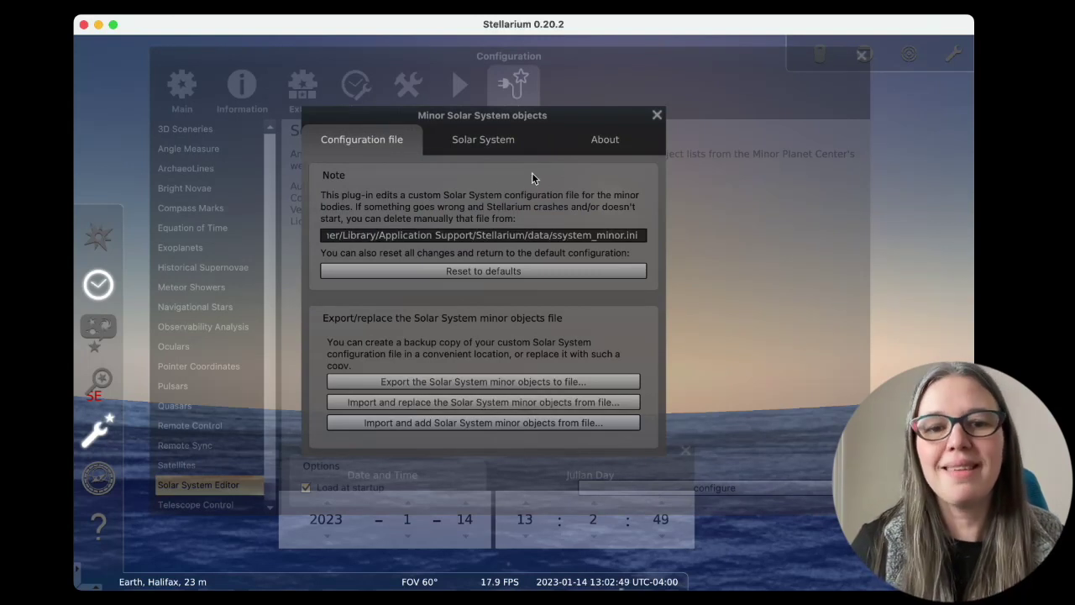
Import comets in MPC format, fetching orbital elements from MPC's list of observable comets.
click(494, 142)
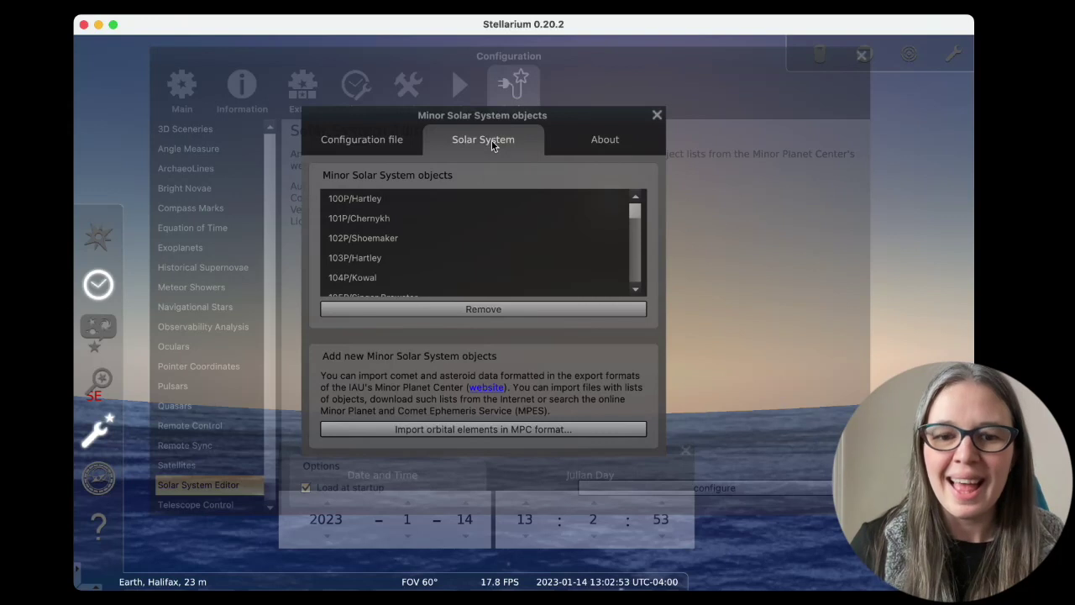
click(472, 431)
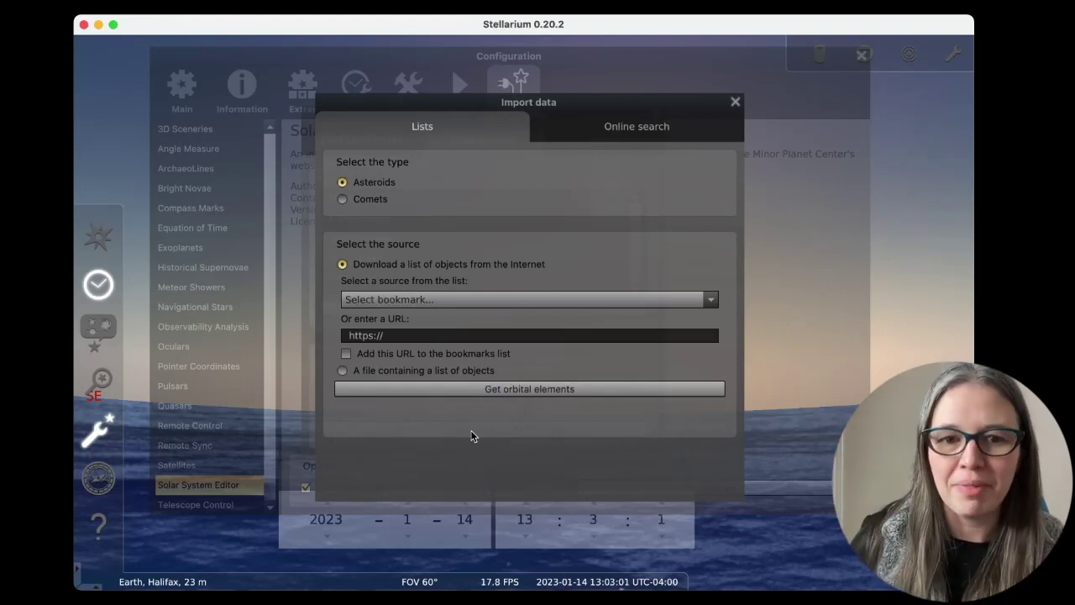
click(343, 200)
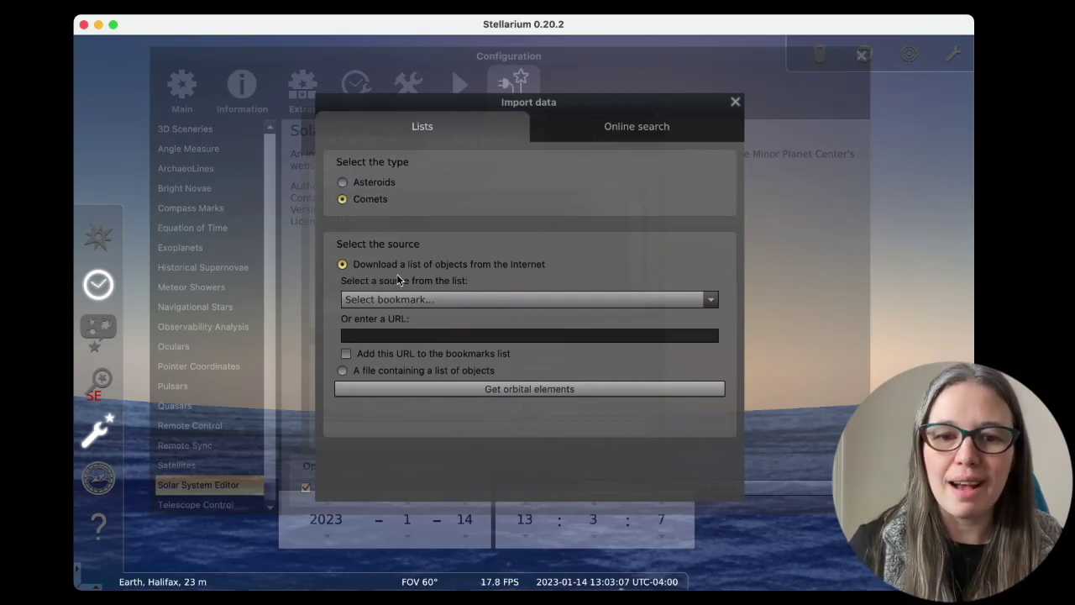
click(710, 301)
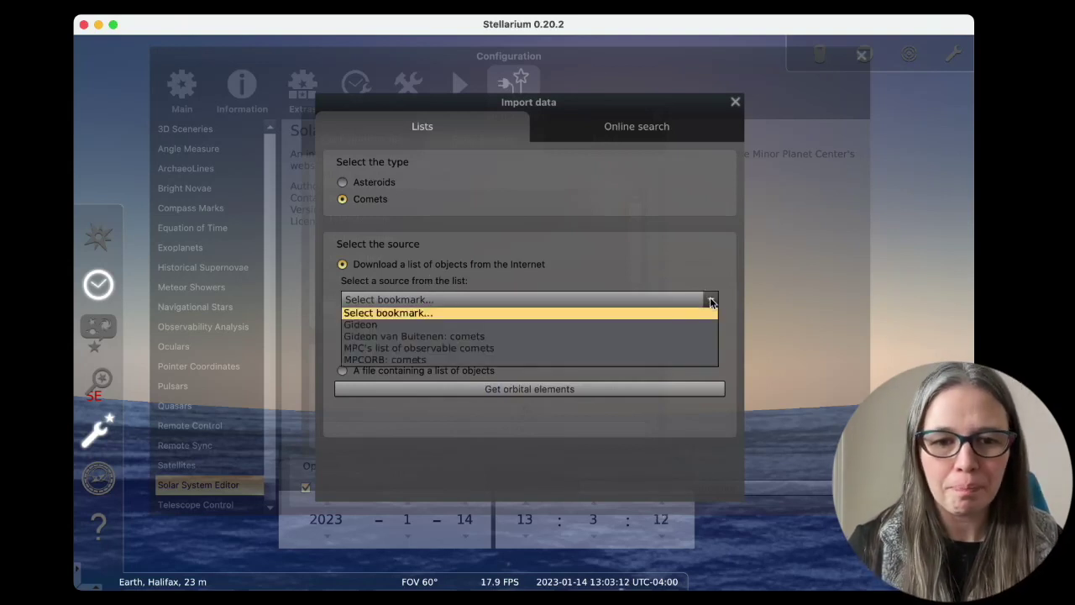
click(439, 347)
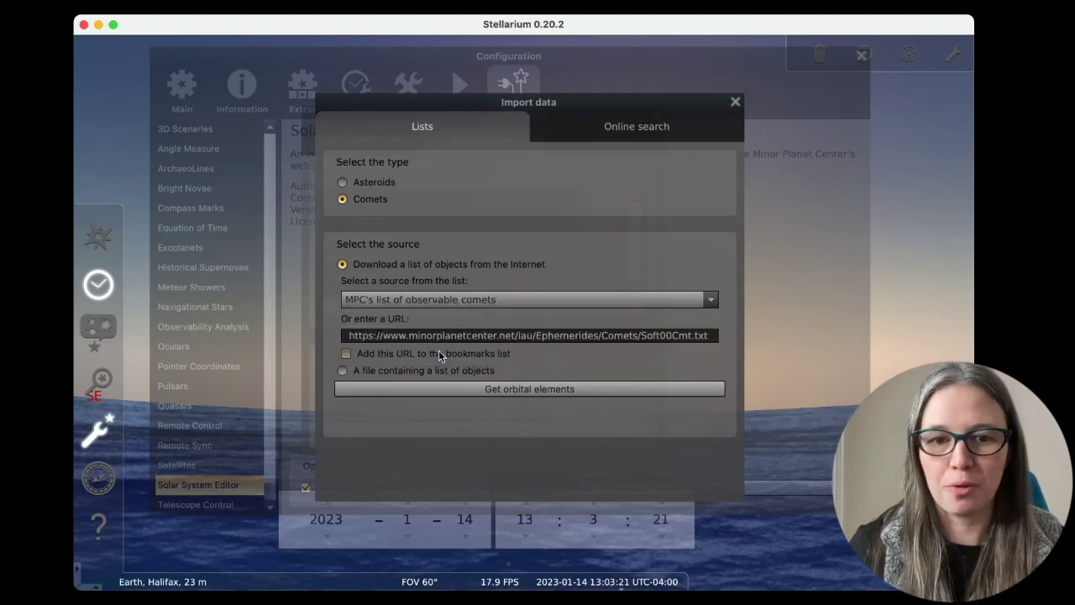
click(533, 390)
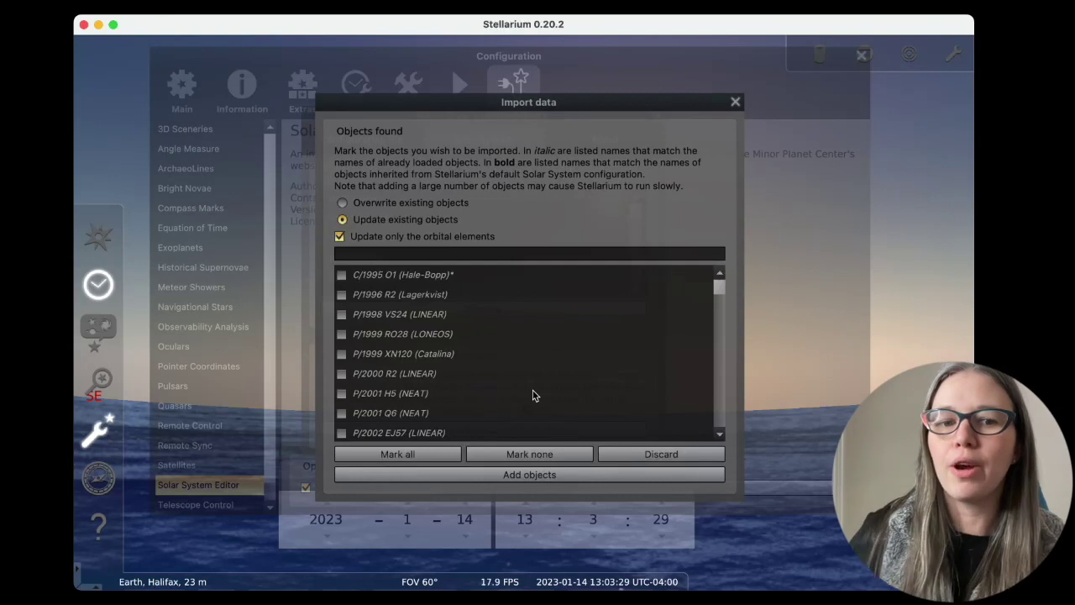
Filter the found objects for 'c/2022 E3', tick C/2022 E3 (ZTF) and add it.
click(374, 252)
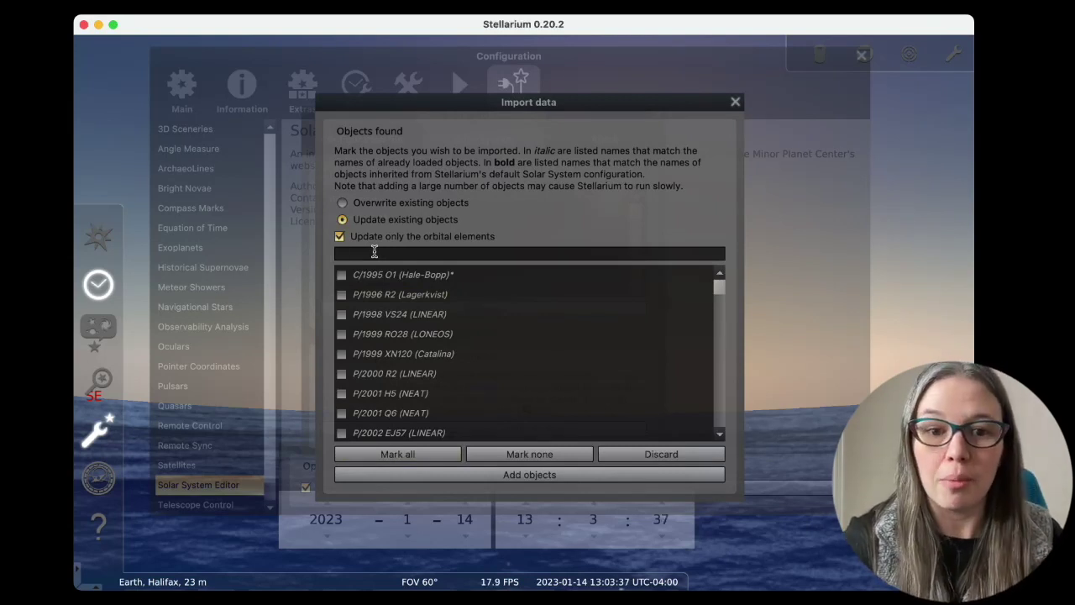
text(c)
key(BackSpace)
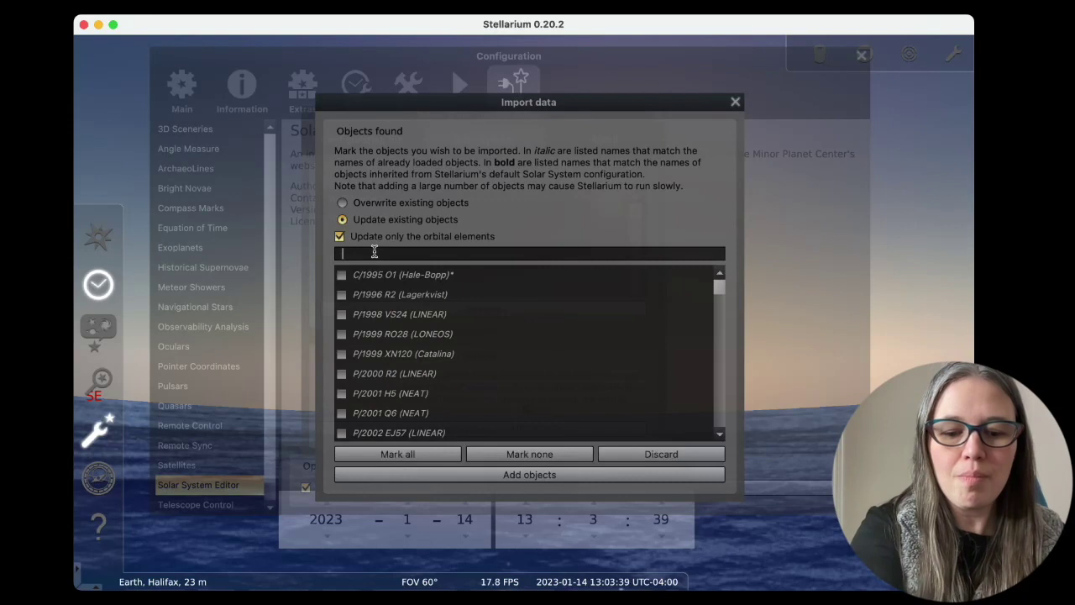
text(c/2022)
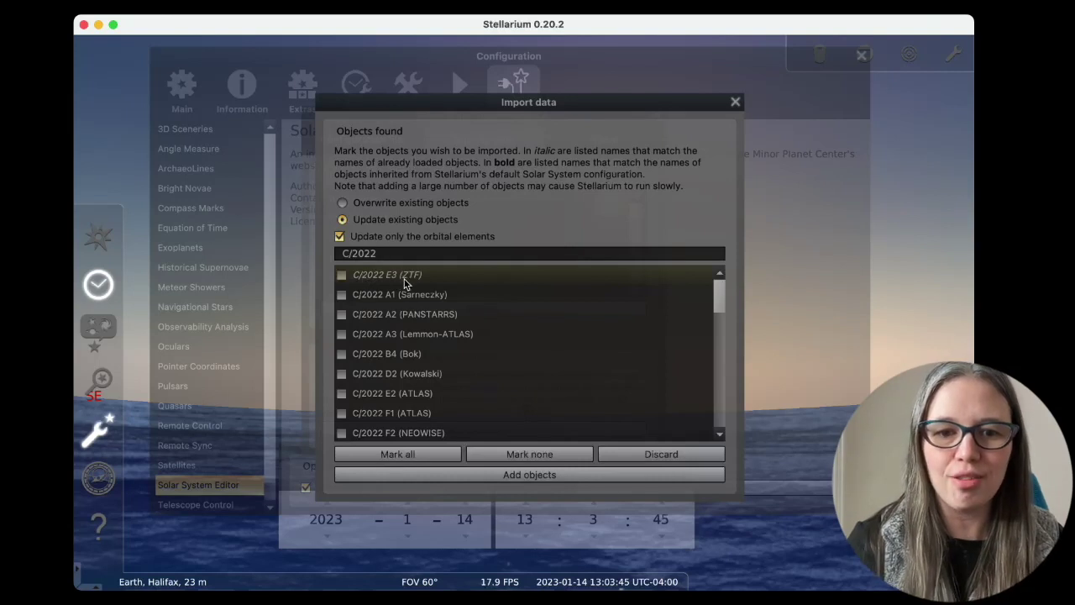
text( E3)
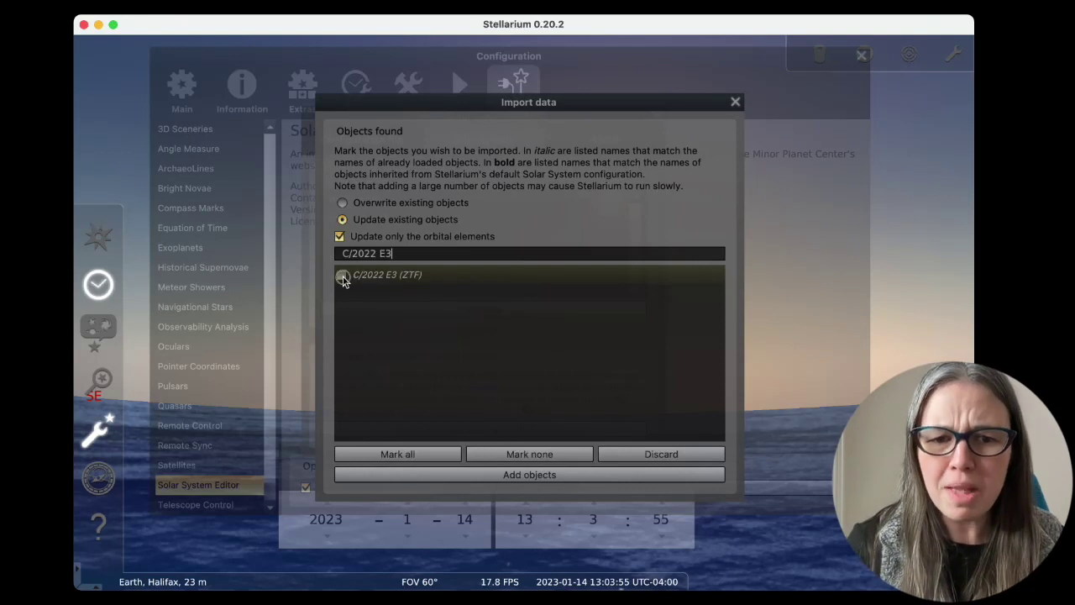
click(342, 275)
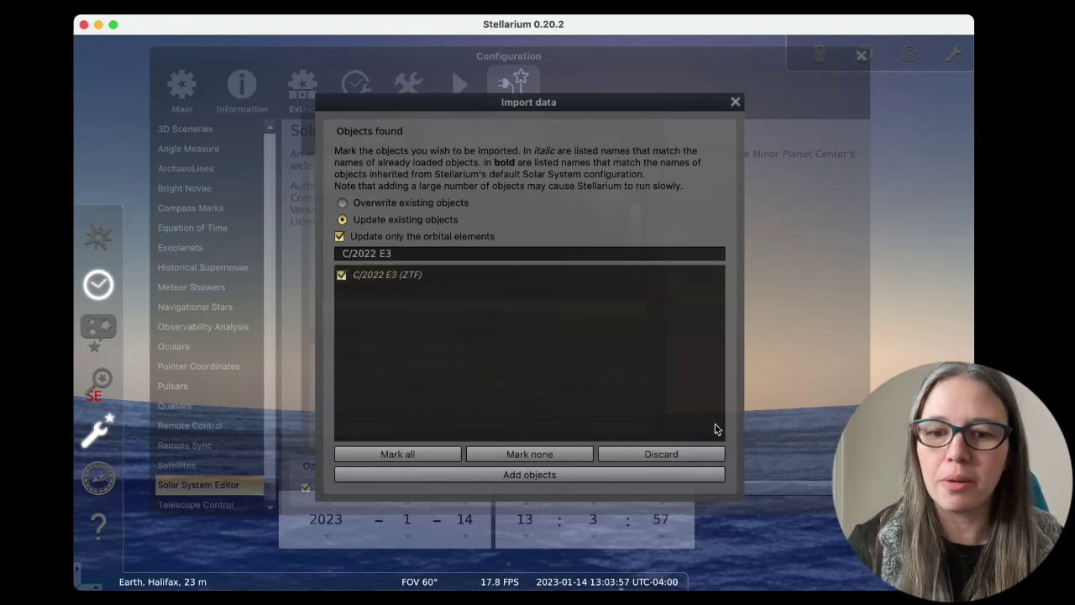
click(543, 477)
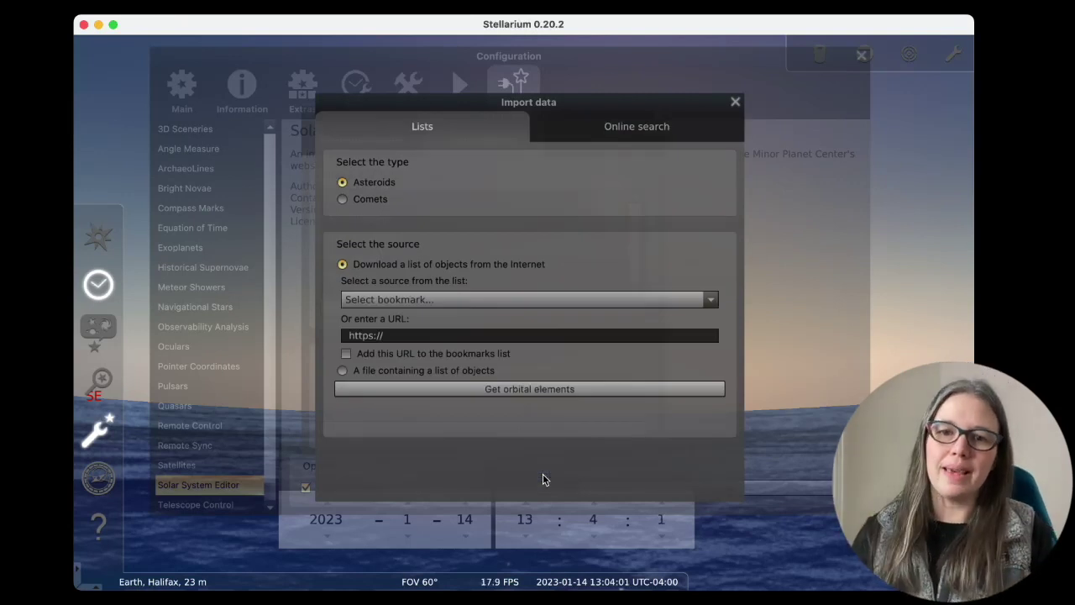
Close the Import data, Solar System Editor and Configuration windows.
click(735, 103)
click(659, 116)
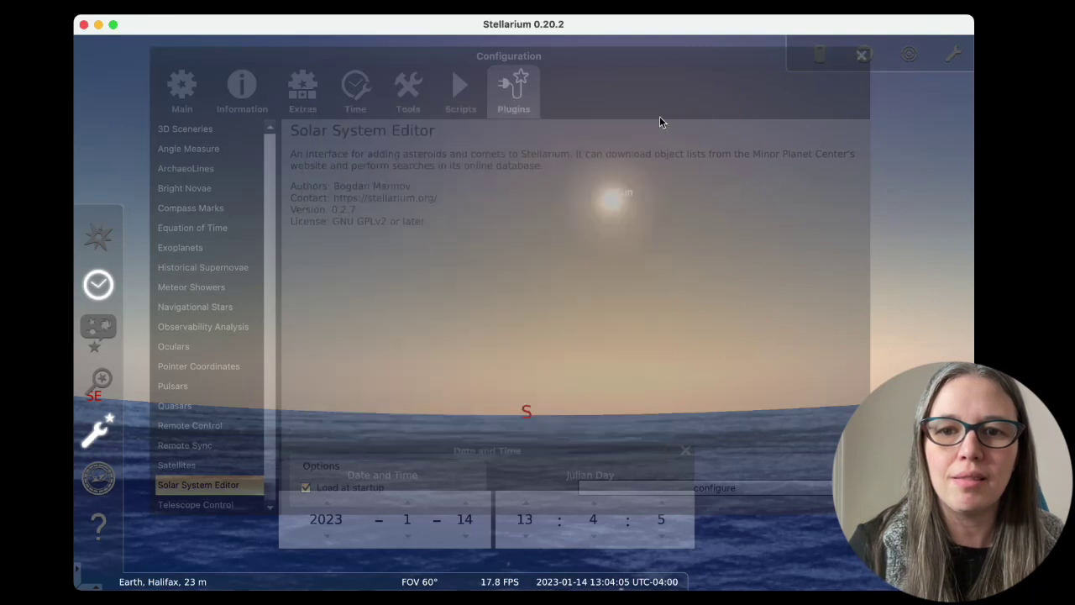
drag(695, 67, 601, 82)
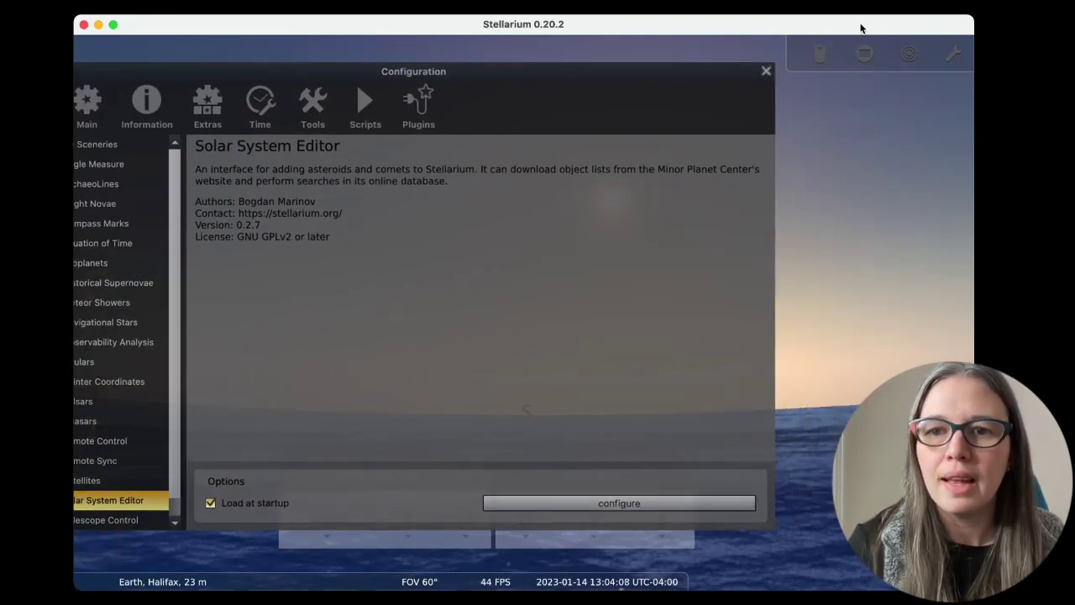
click(767, 71)
Step the hour forward to 21 so the sky shows 21:04 on 2023-01-14.
mouse_move(88, 244)
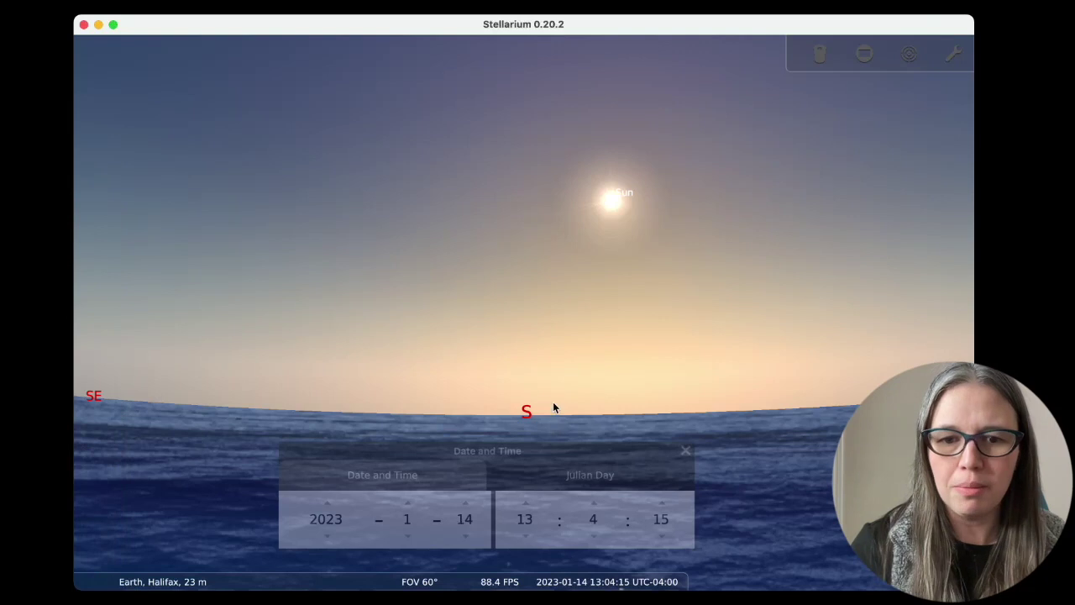
click(525, 503)
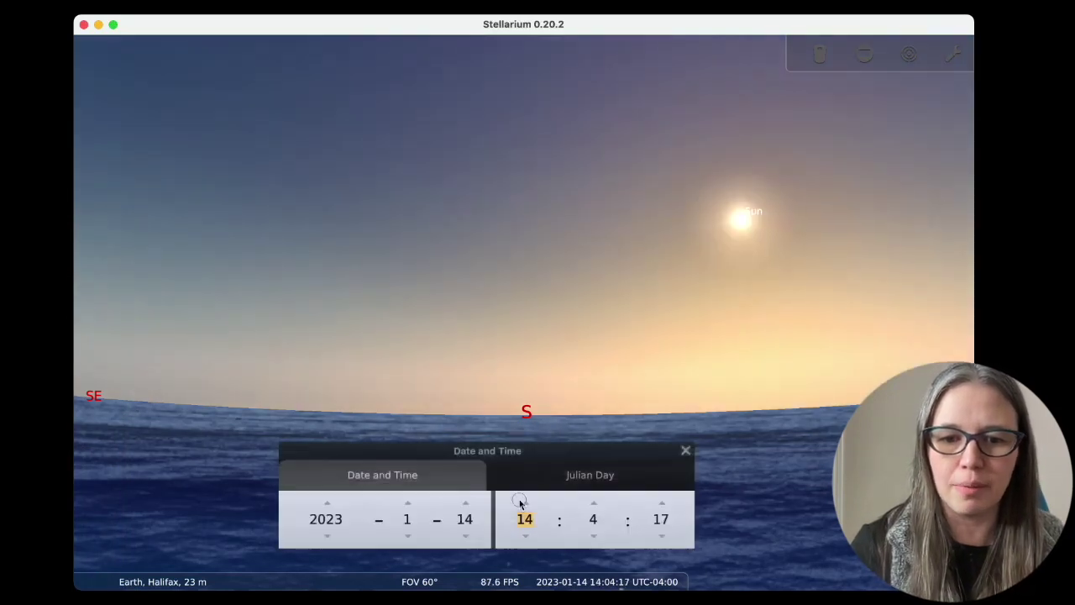
click(521, 503)
click(522, 503)
click(522, 502)
click(522, 502)
click(523, 503)
click(525, 504)
click(524, 503)
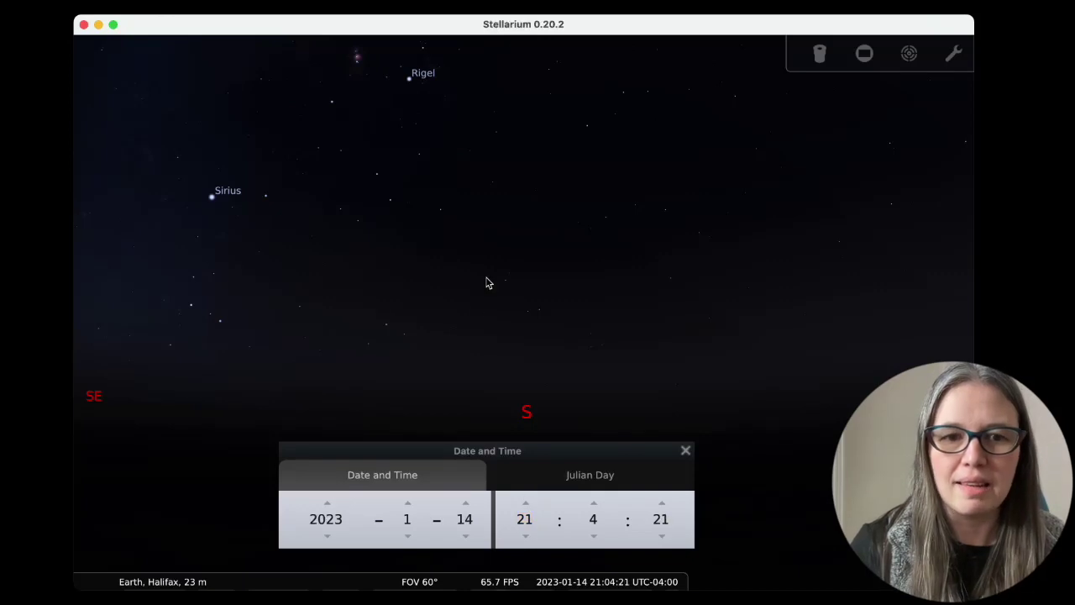
Turn the sky view to face the north–northeast horizon.
drag(322, 283, 715, 276)
drag(453, 300, 588, 260)
drag(226, 286, 701, 271)
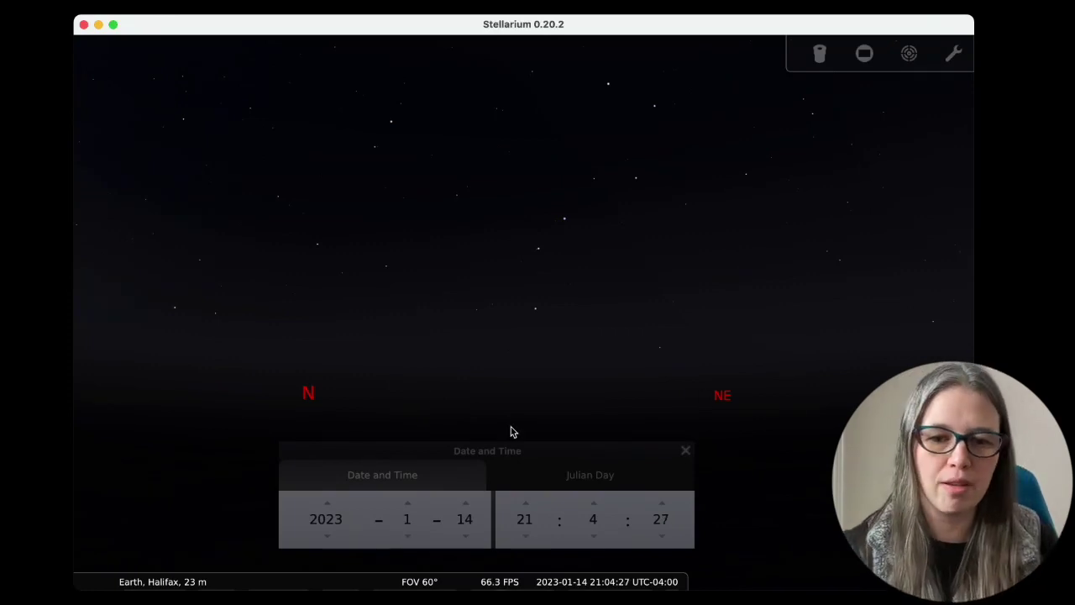
mouse_move(256, 576)
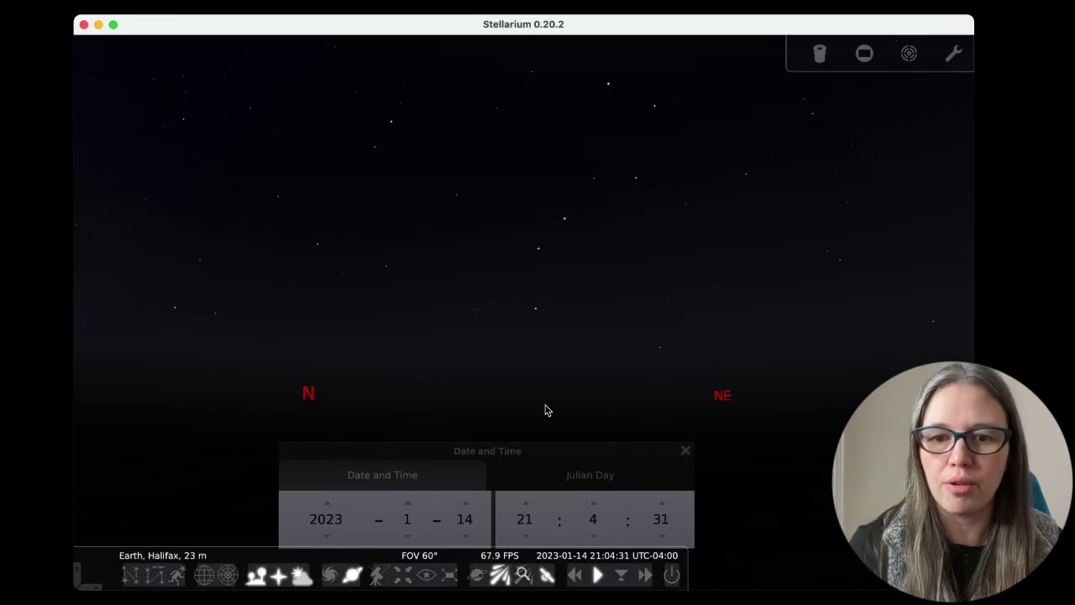
drag(662, 293, 684, 272)
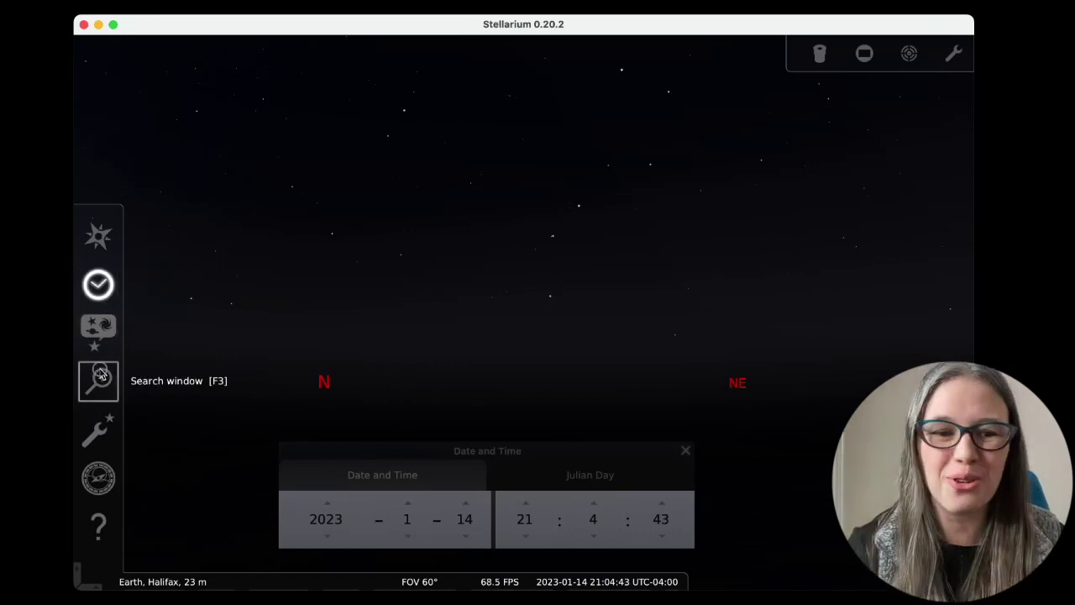
Search 'C/2022' and select C/2022 E3 (ZTF): magnitude 7.00, azimuth 7°50′, altitude −3°34′.
click(100, 376)
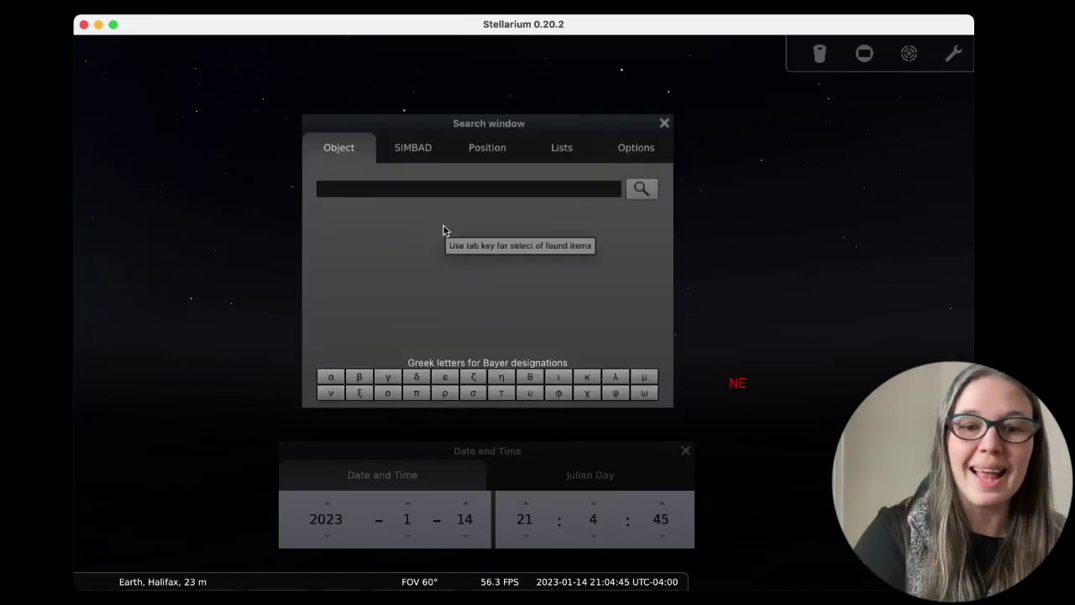
text(C)
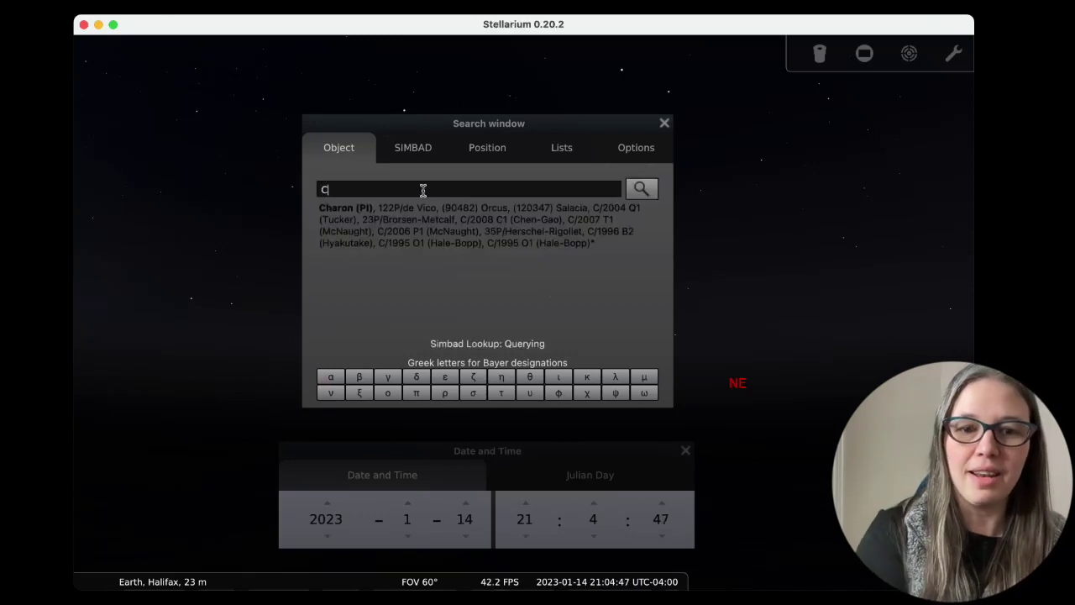
text(/2022)
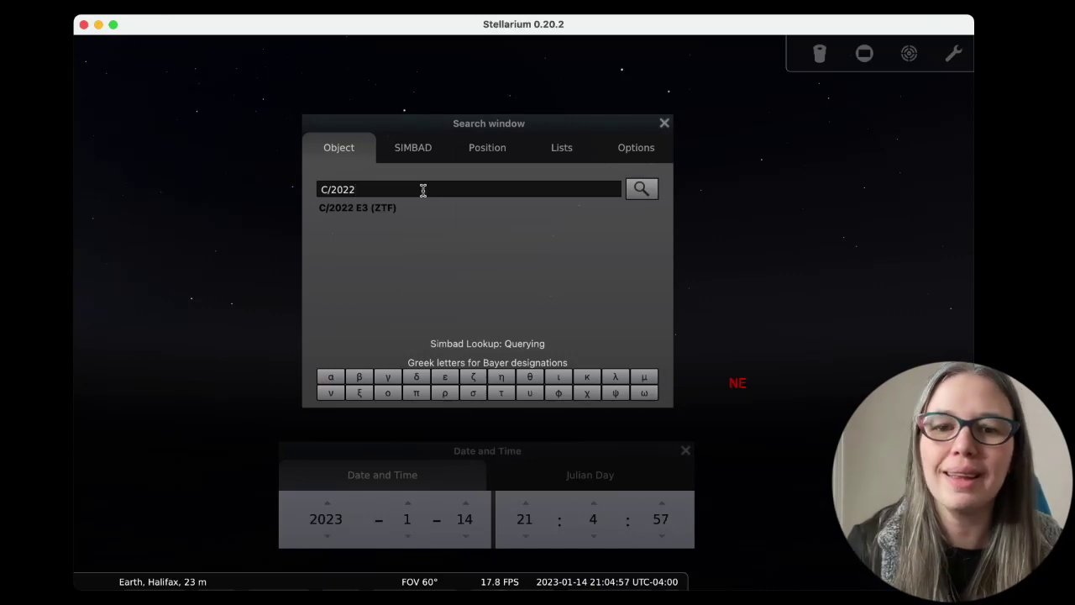
key(Return)
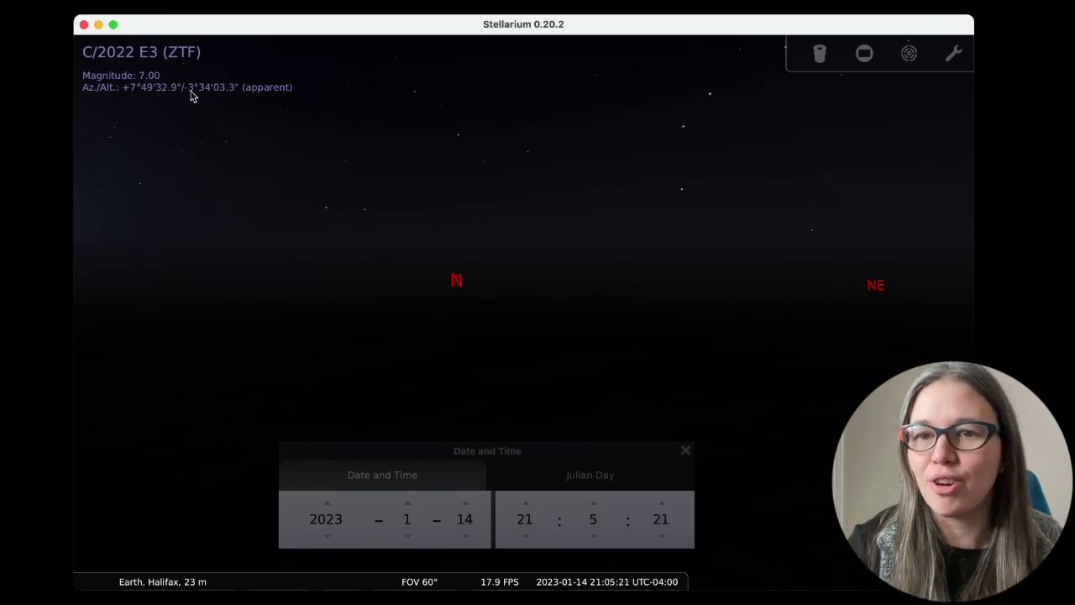
Advance the time to about 22:34 so the comet clears the horizon near azimuth +24°.
click(526, 505)
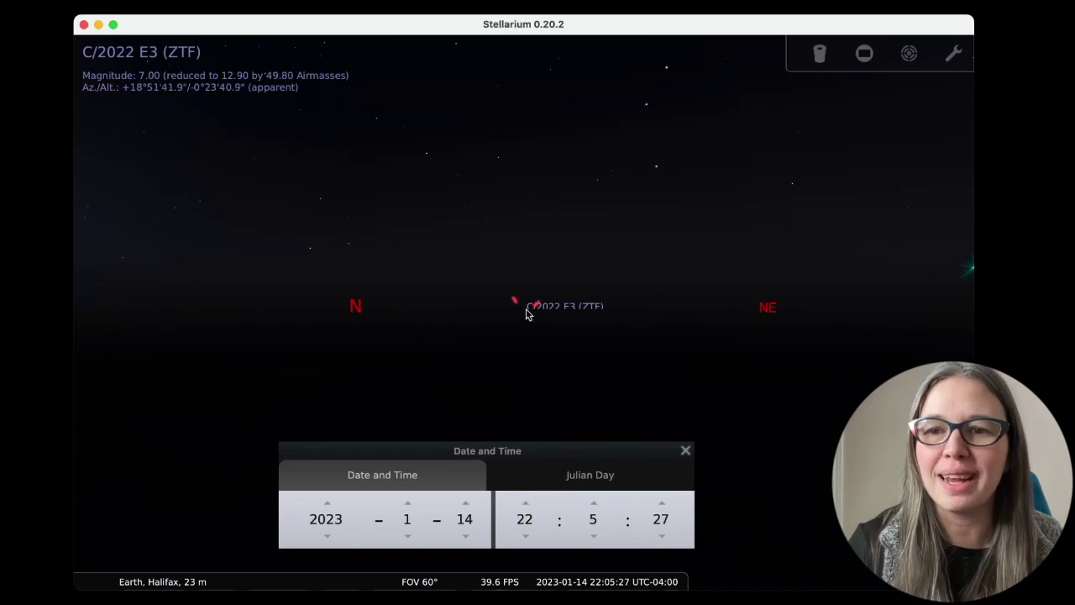
click(593, 504)
click(593, 504)
click(594, 504)
click(593, 504)
click(593, 504)
click(594, 504)
click(593, 504)
click(593, 504)
click(593, 504)
click(593, 504)
click(593, 504)
click(594, 505)
click(593, 504)
click(594, 504)
click(593, 504)
click(593, 505)
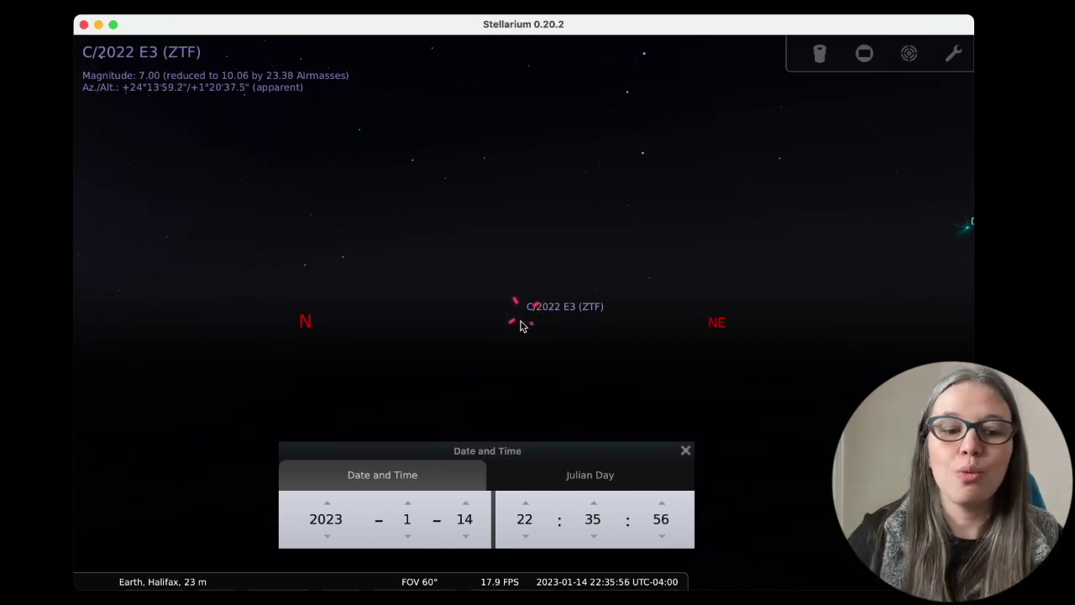
mouse_move(67, 569)
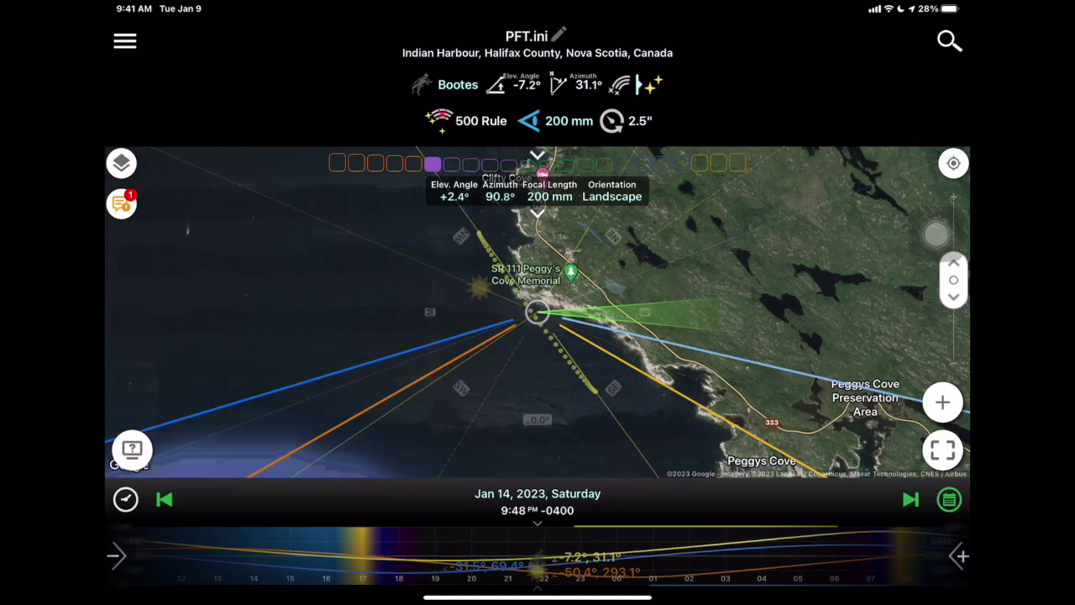
Open PlanIt Pro's Constellations list from the Bootes target name in the header.
click(445, 84)
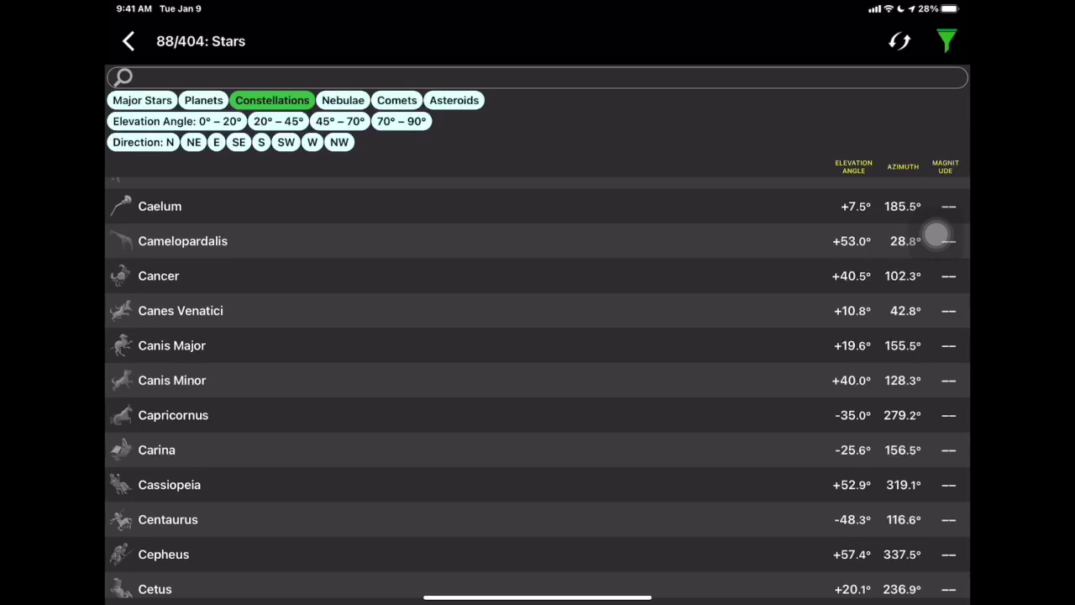
Reselect Bootes and slide the timeline to 11:28 PM, showing +4.5° elevation at 49.1° azimuth.
scroll(537, 386, up, 5)
click(156, 384)
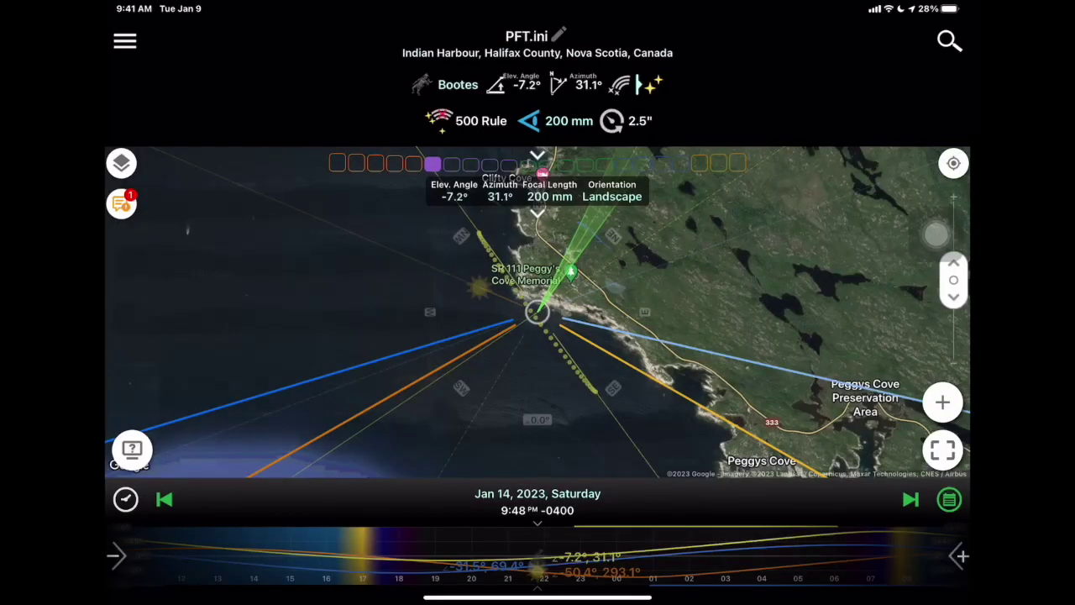
drag(588, 554, 528, 555)
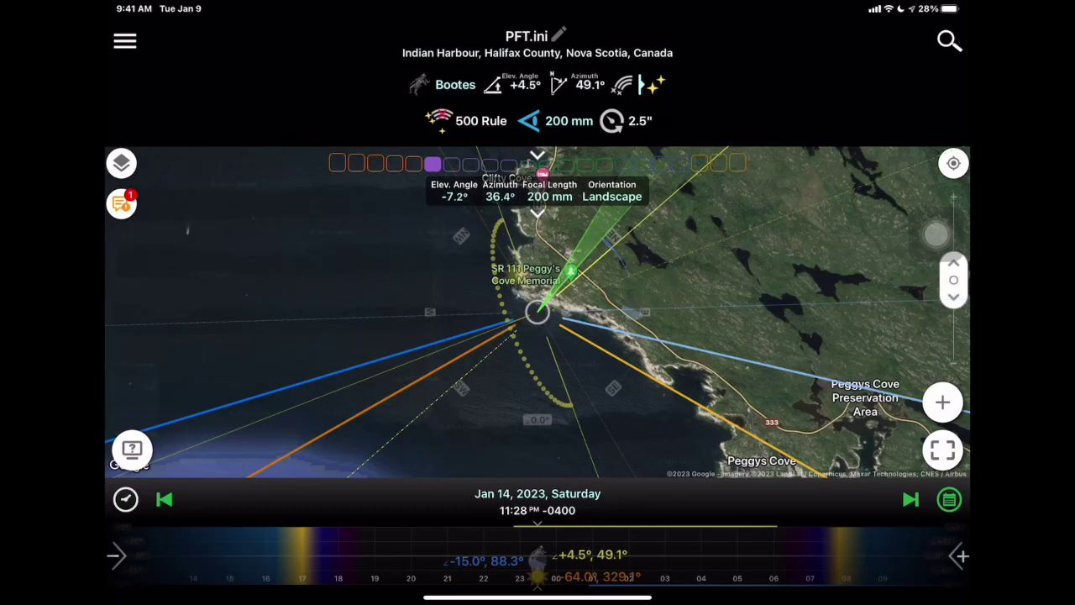
Turn on the Stars and Star-trails ephemeris feature from the main menu.
click(124, 41)
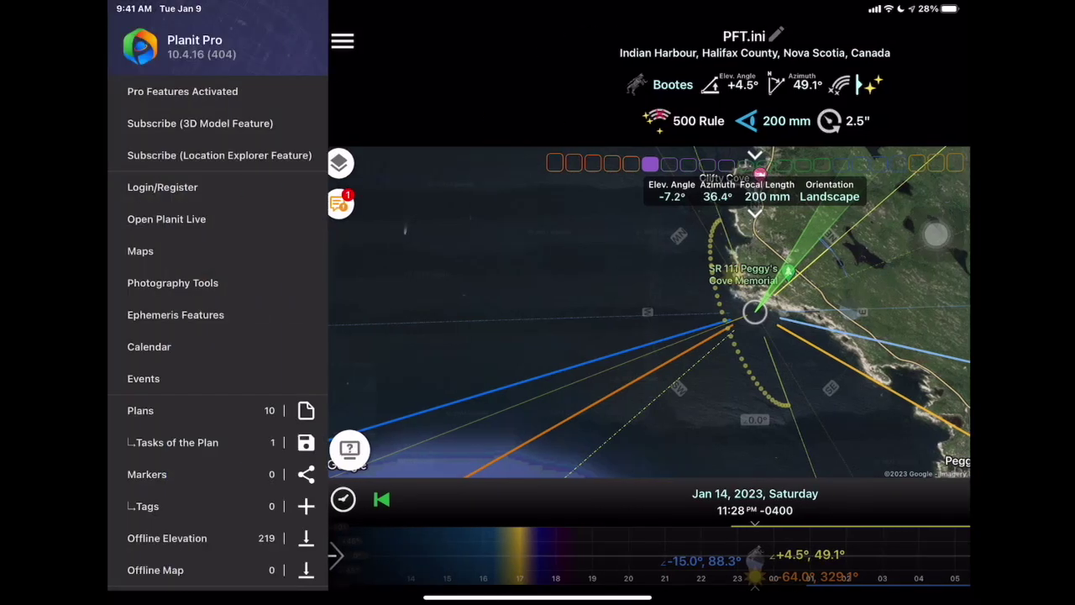
click(176, 314)
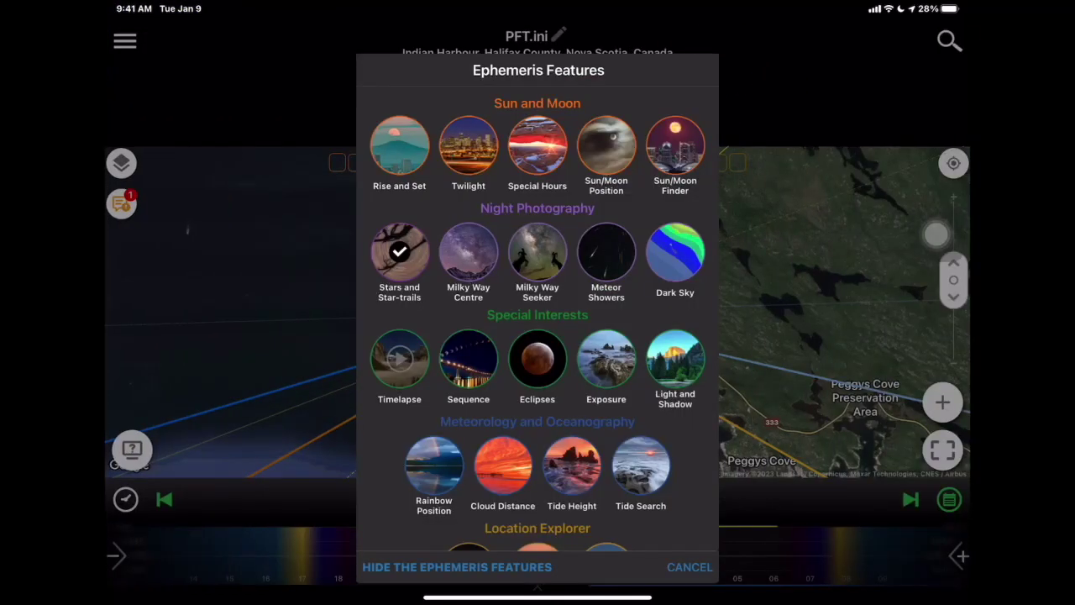
click(399, 251)
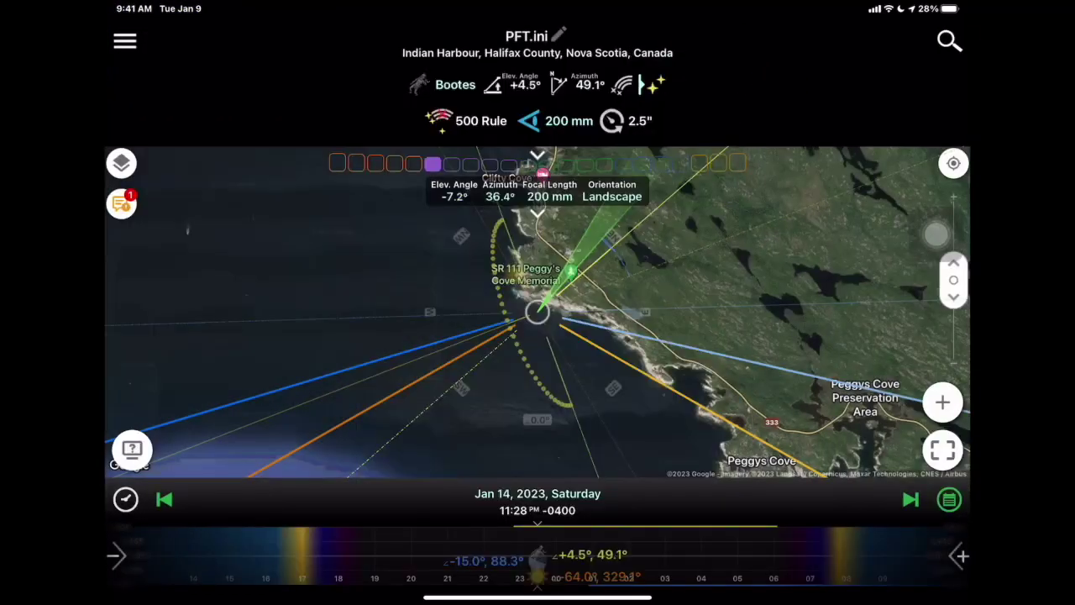
Set the photography focal length to 200 mm.
click(124, 41)
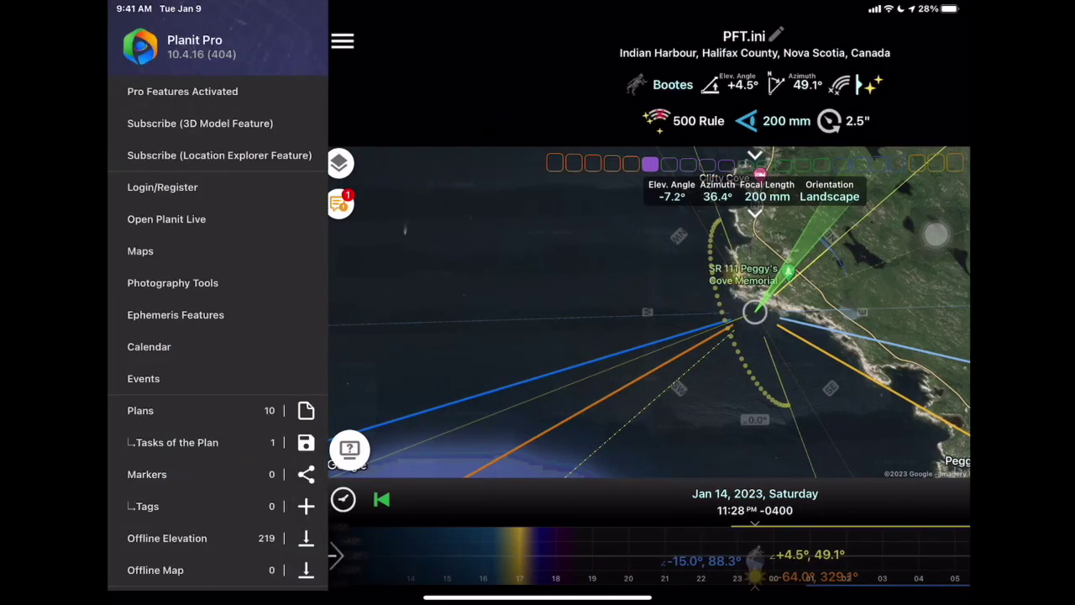
click(173, 283)
click(768, 185)
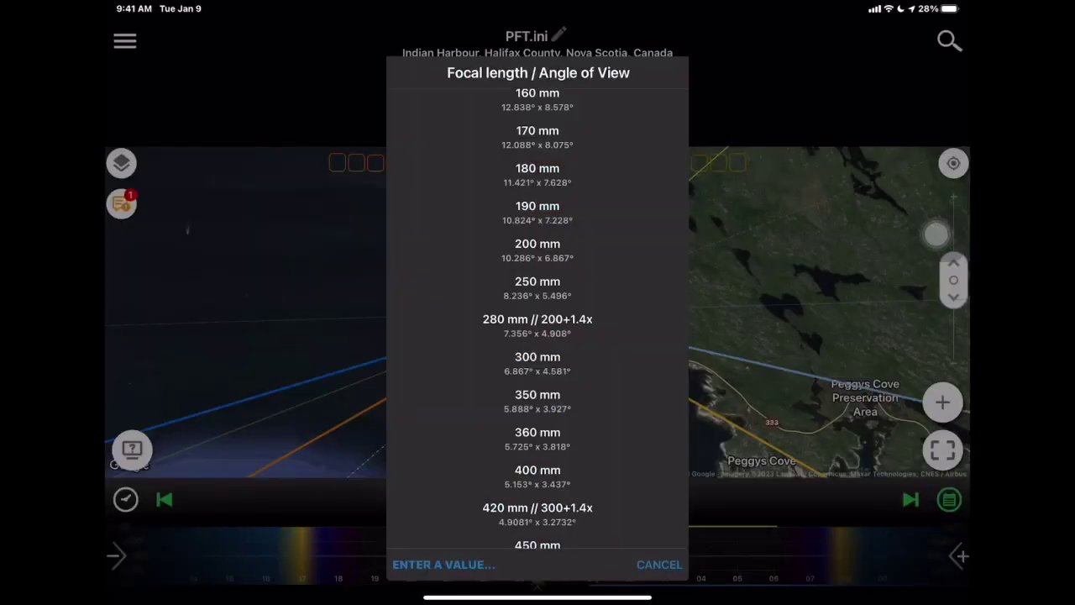
click(537, 250)
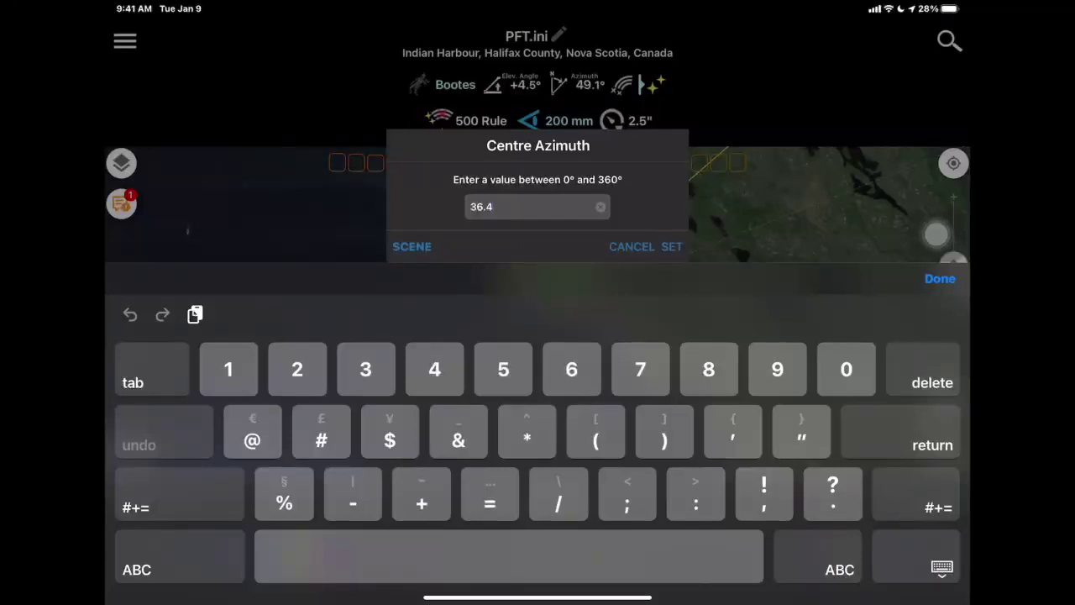
Replace the 36.4 centre azimuth with 24 and apply it.
click(601, 207)
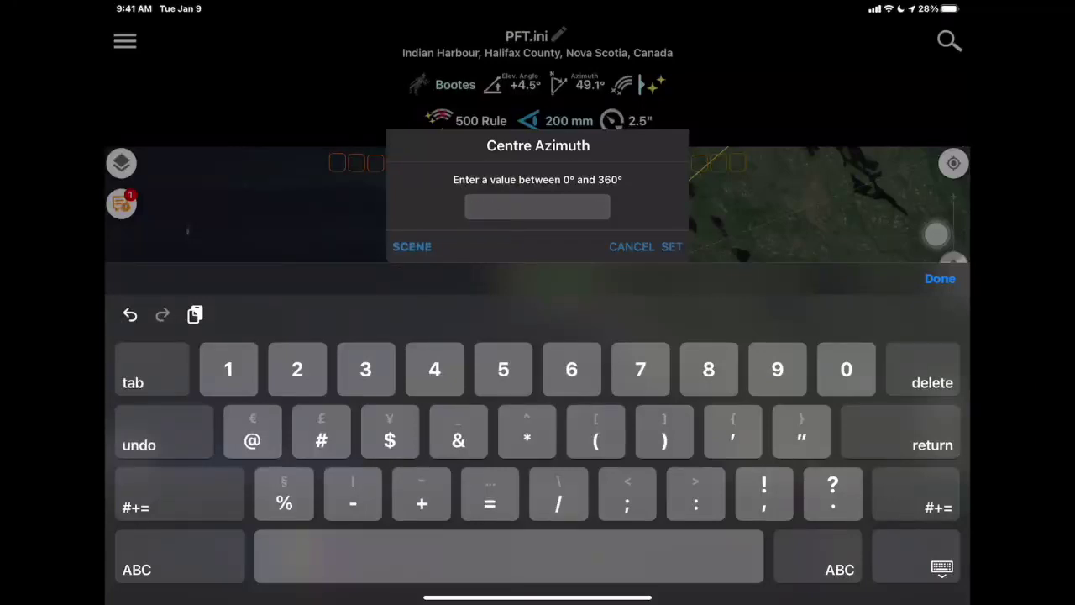
text(24)
click(940, 278)
click(672, 367)
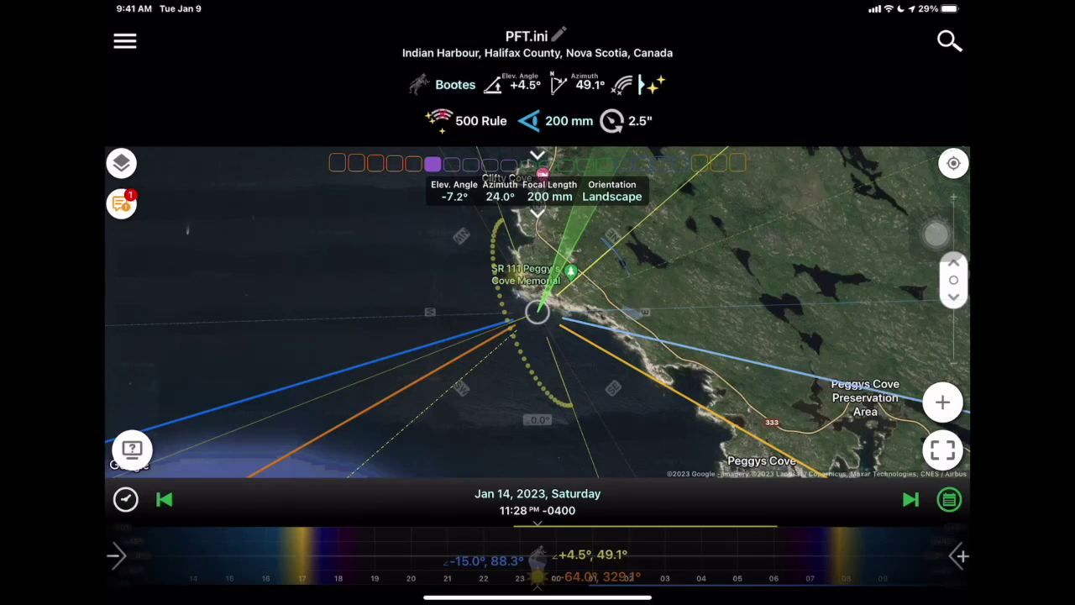
Change the lens focal length in the Focal length / 500 Rule list from 35 mm to 200 mm.
click(568, 120)
scroll(537, 319, up, 10)
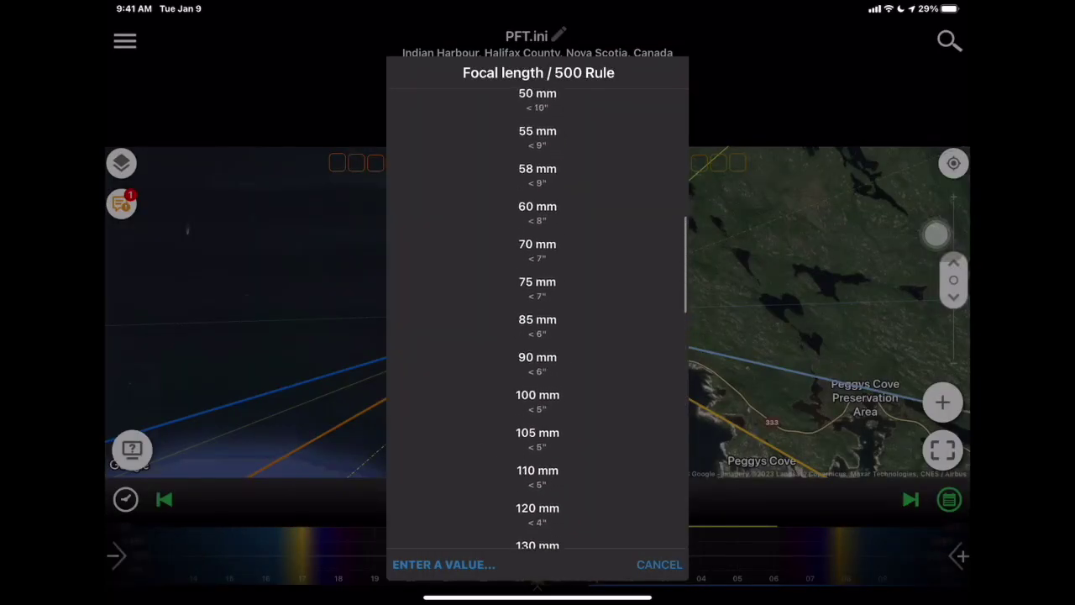
scroll(538, 319, down, 1)
scroll(538, 320, up, 5)
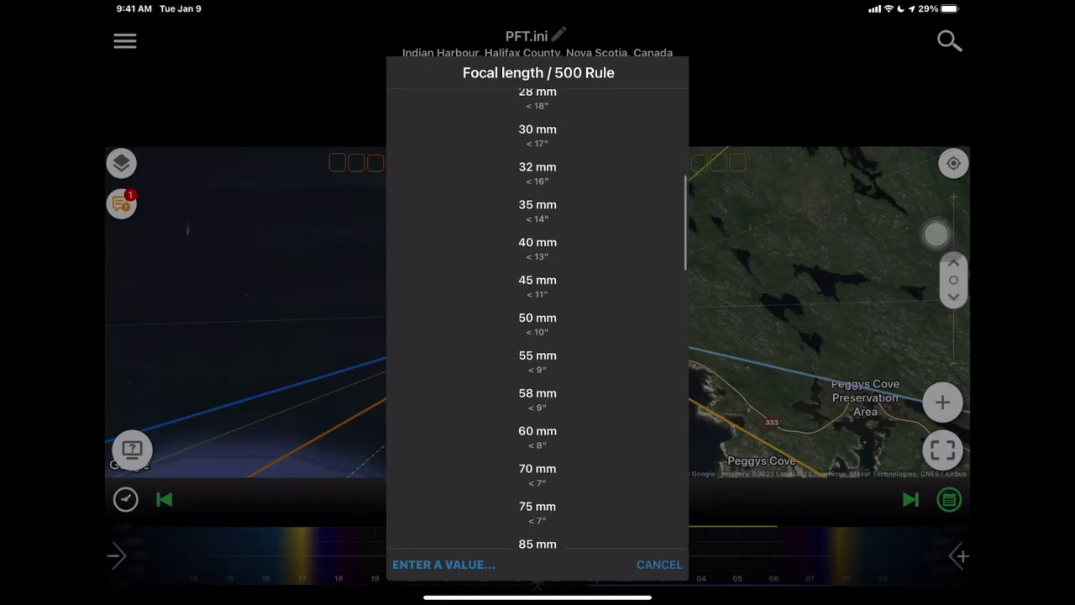
click(537, 210)
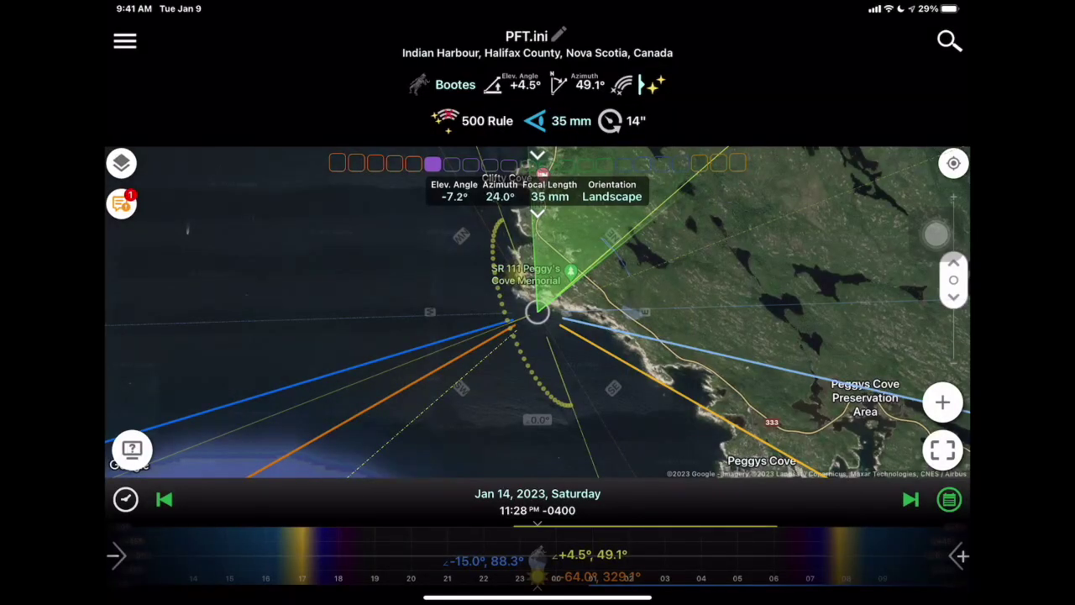
click(562, 120)
scroll(537, 319, down, 15)
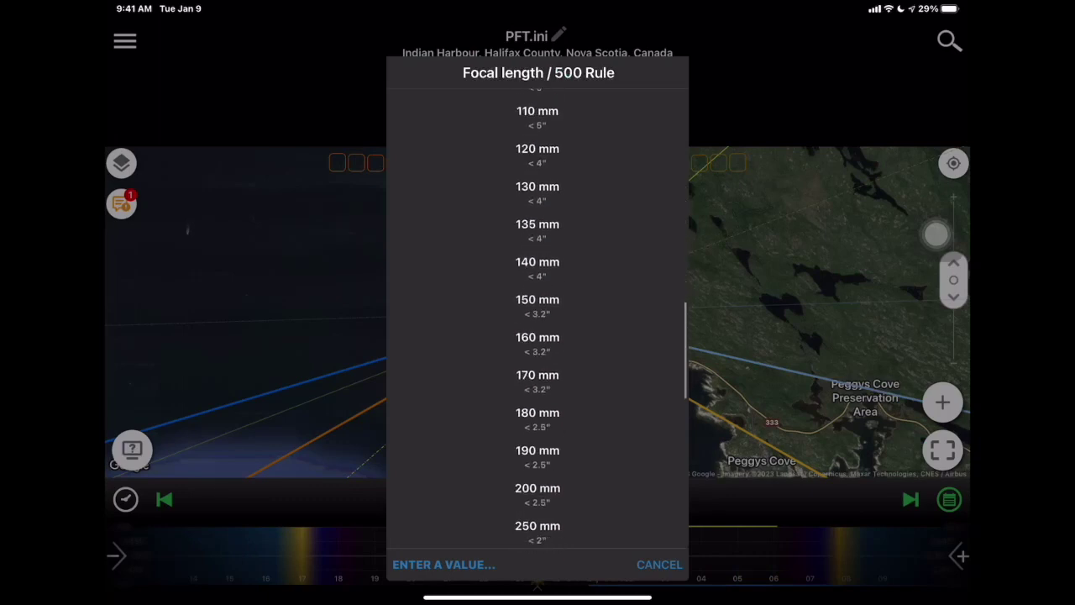
click(538, 402)
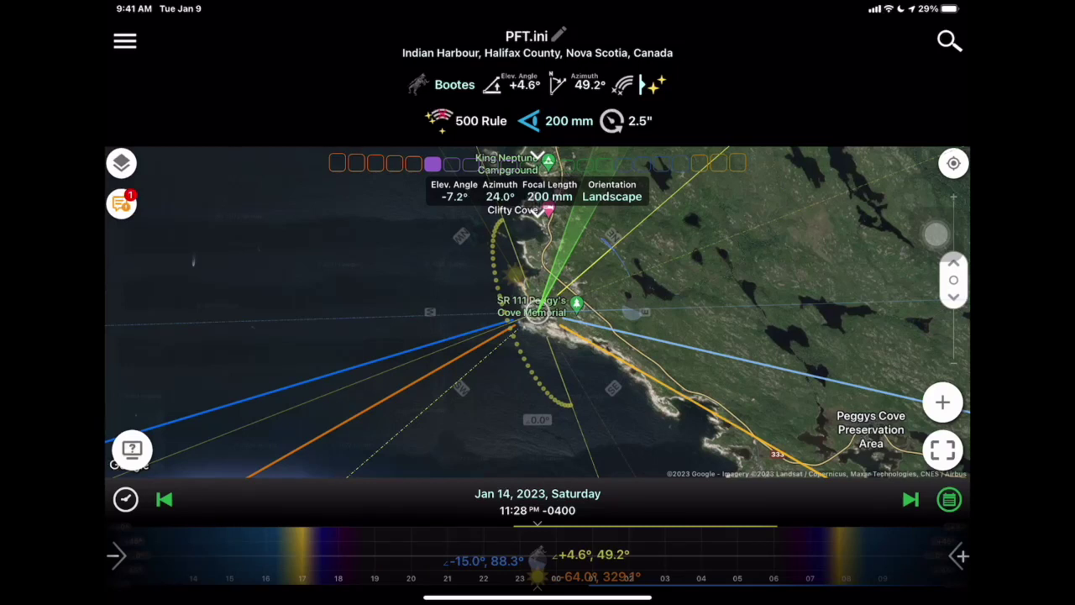
Advance the plan time to 11:39 PM on Jan 14, 2023, and centre the map on the Peggy's Cove pin.
drag(589, 554, 577, 554)
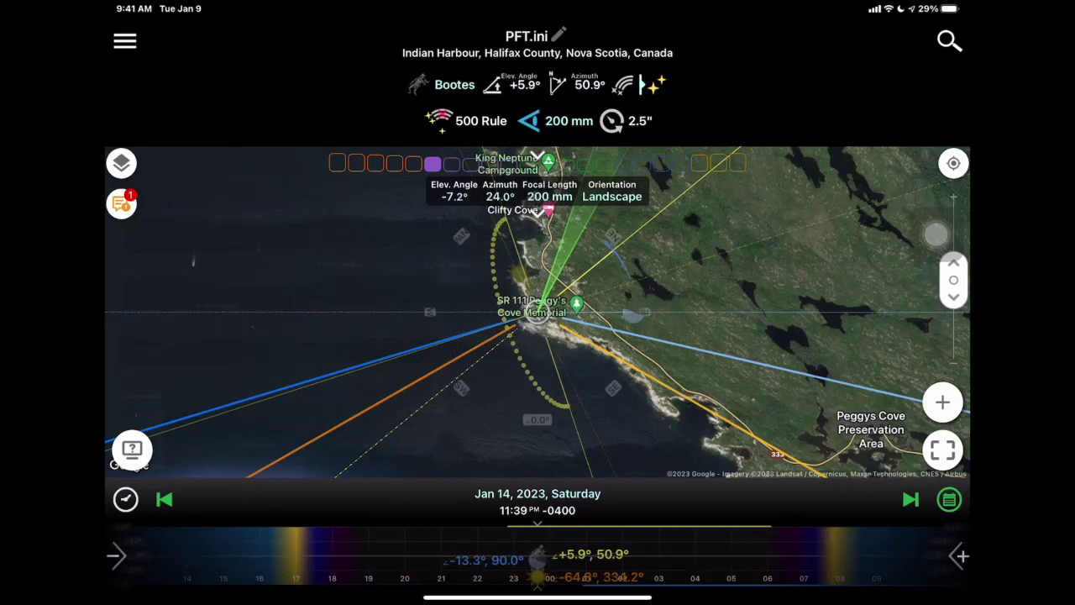
scroll(538, 313, down, 5)
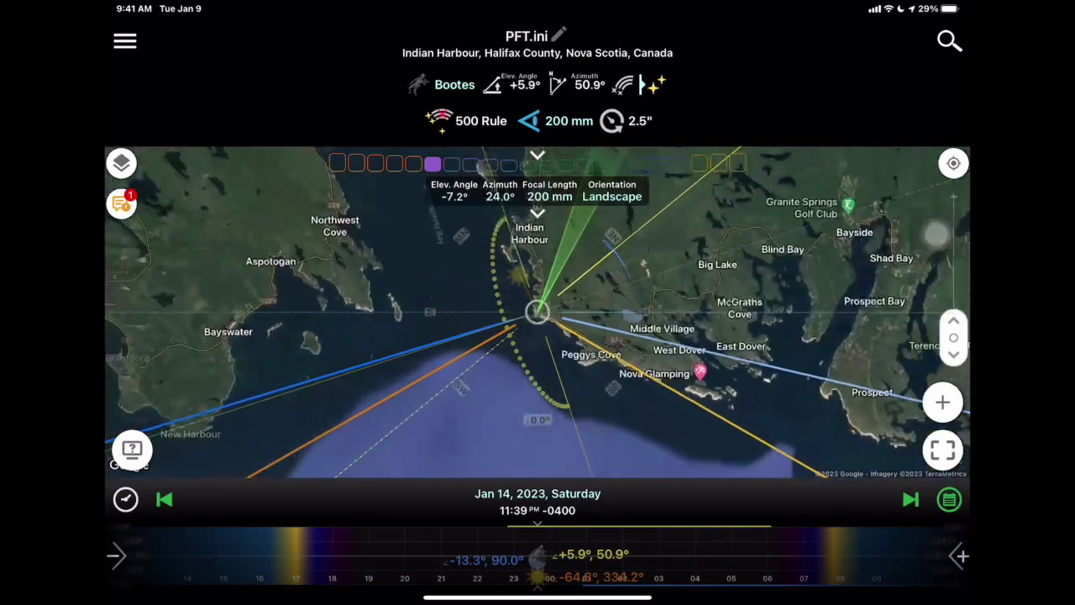
scroll(537, 312, up, 5)
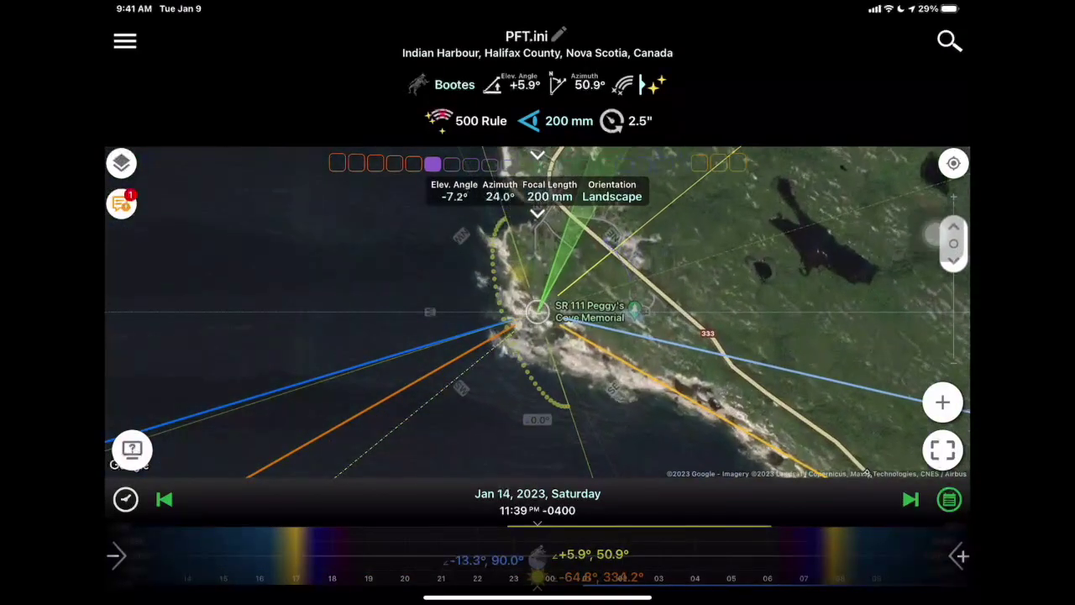
scroll(538, 313, up, 3)
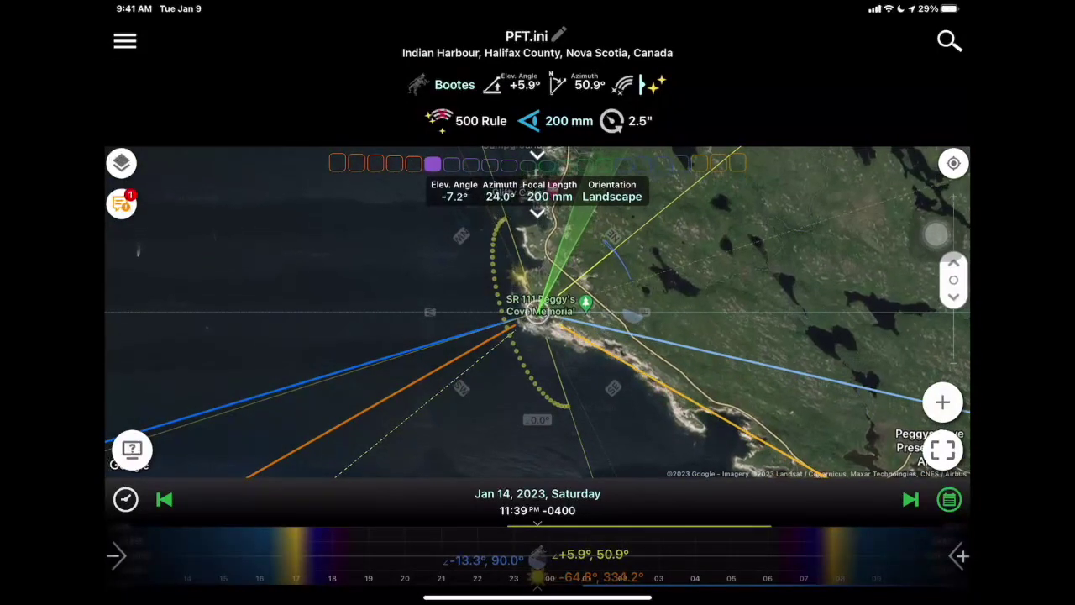
scroll(537, 312, up, 5)
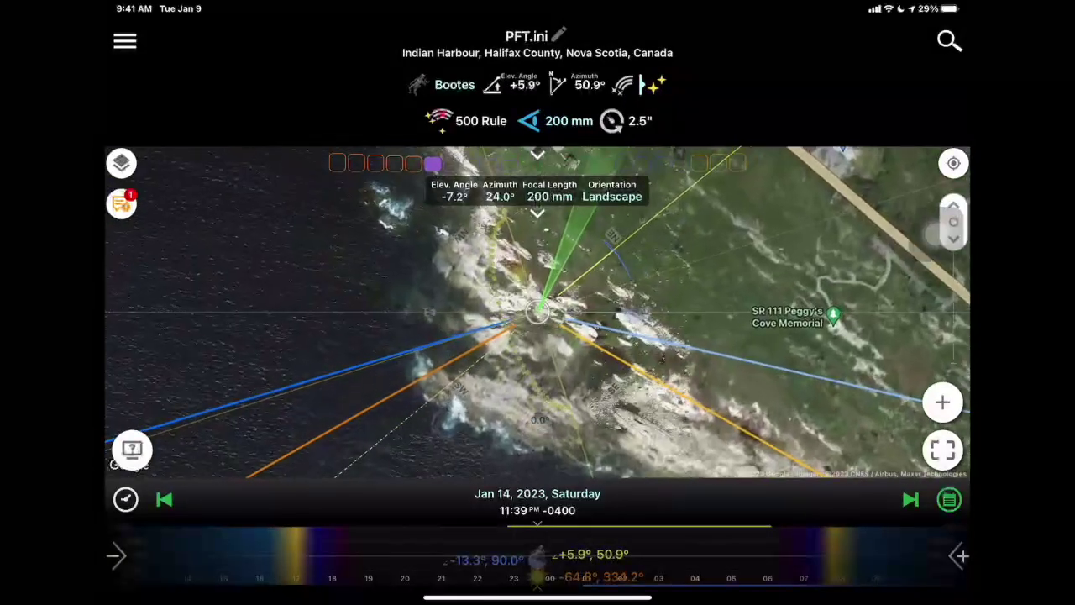
scroll(537, 312, down, 5)
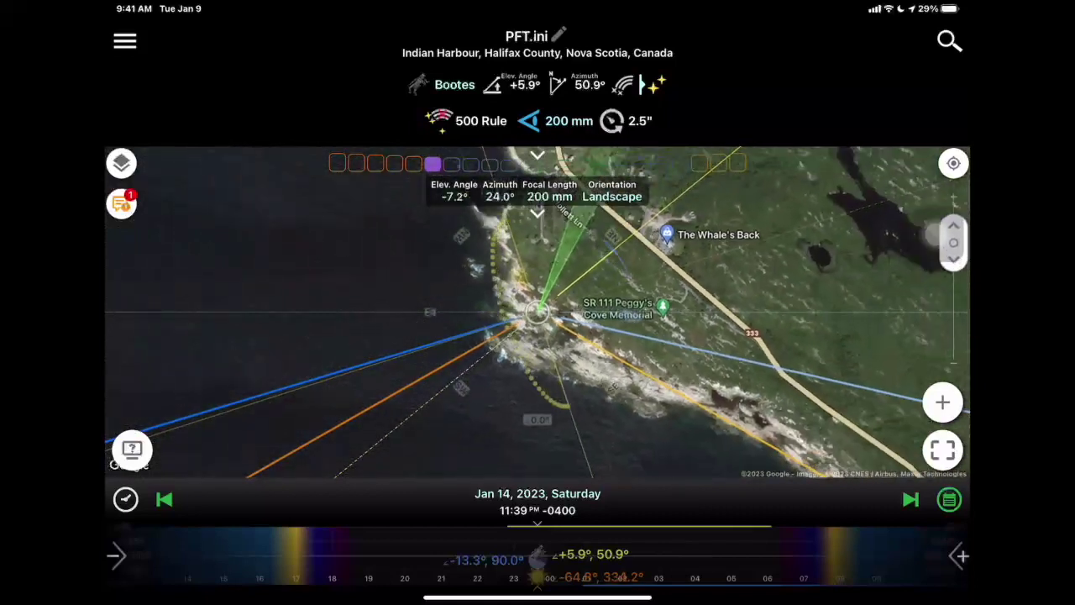
scroll(538, 312, down, 5)
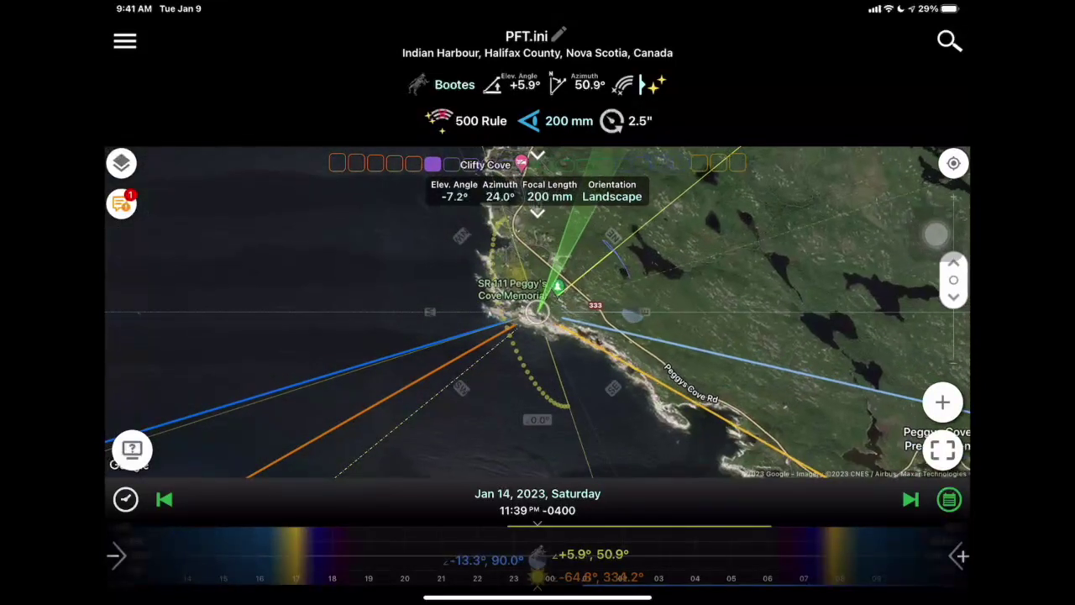
drag(589, 336, 596, 314)
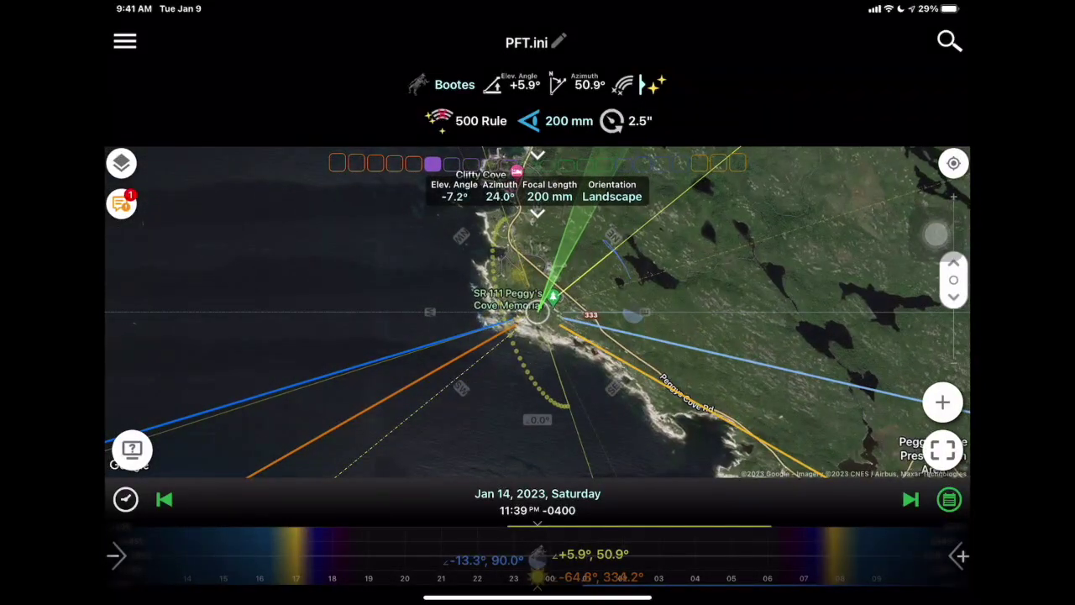
scroll(537, 312, down, 5)
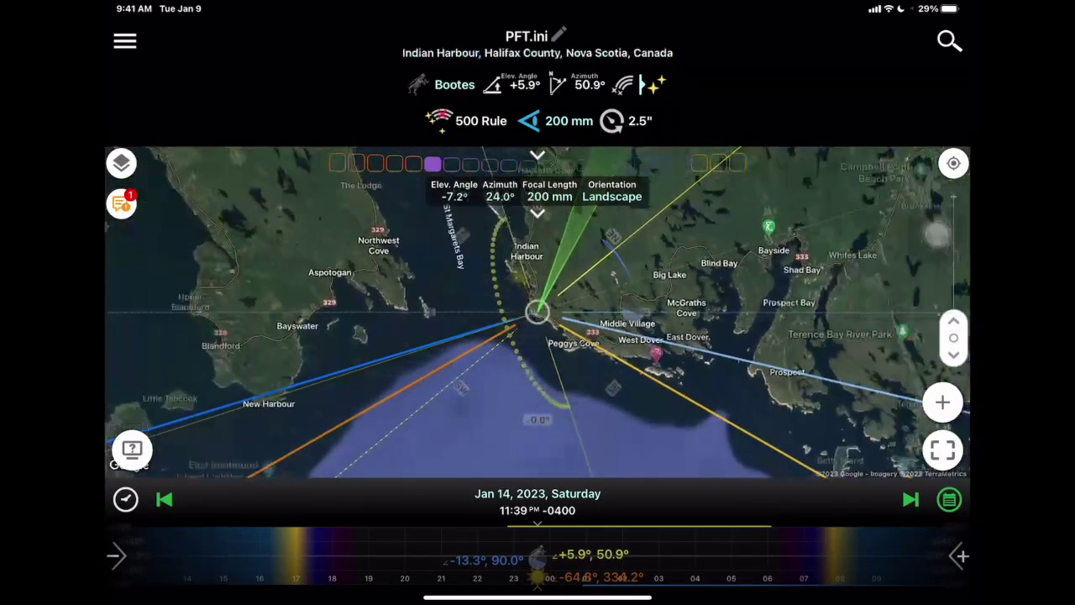
Pan the map from Indian Harbour past Windsor and zoom in on the Blomidon park shoreline.
drag(538, 336, 576, 367)
drag(571, 185, 487, 470)
scroll(538, 313, down, 5)
drag(504, 294, 611, 466)
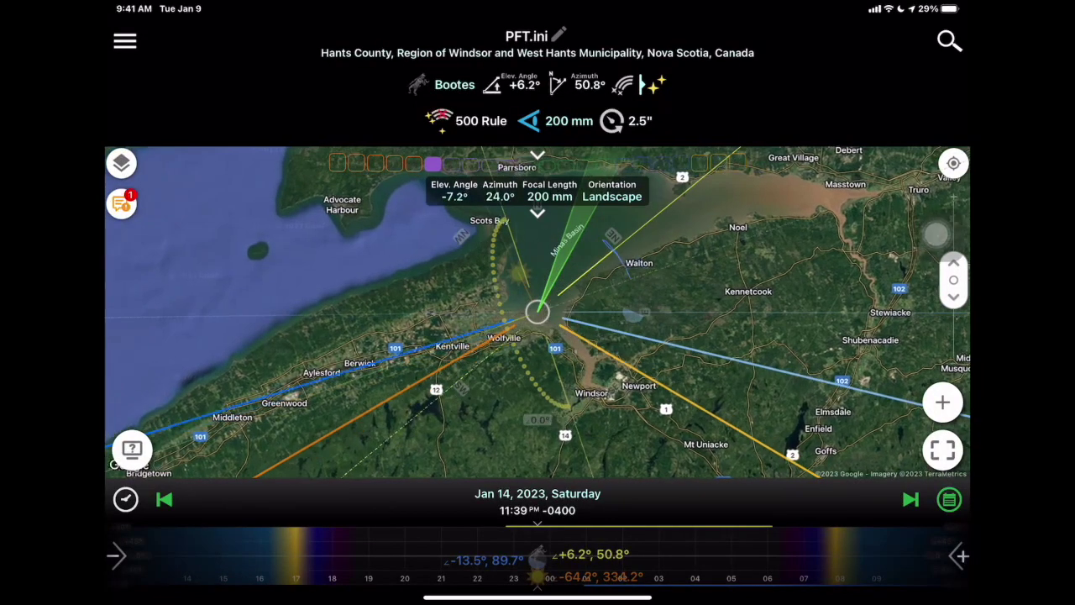
scroll(513, 285, up, 5)
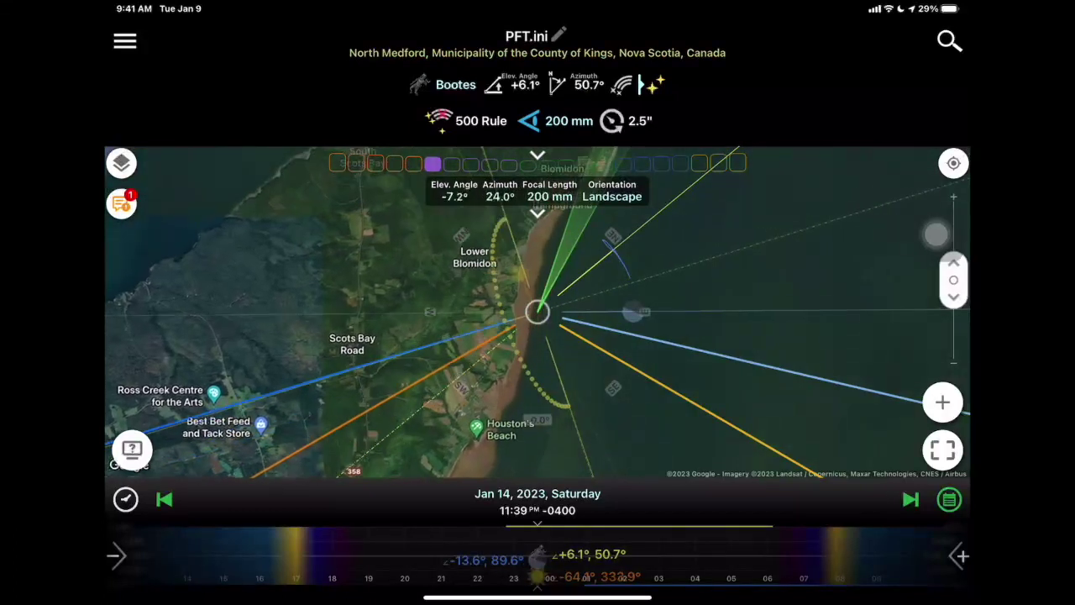
drag(474, 259, 403, 382)
drag(953, 279, 954, 244)
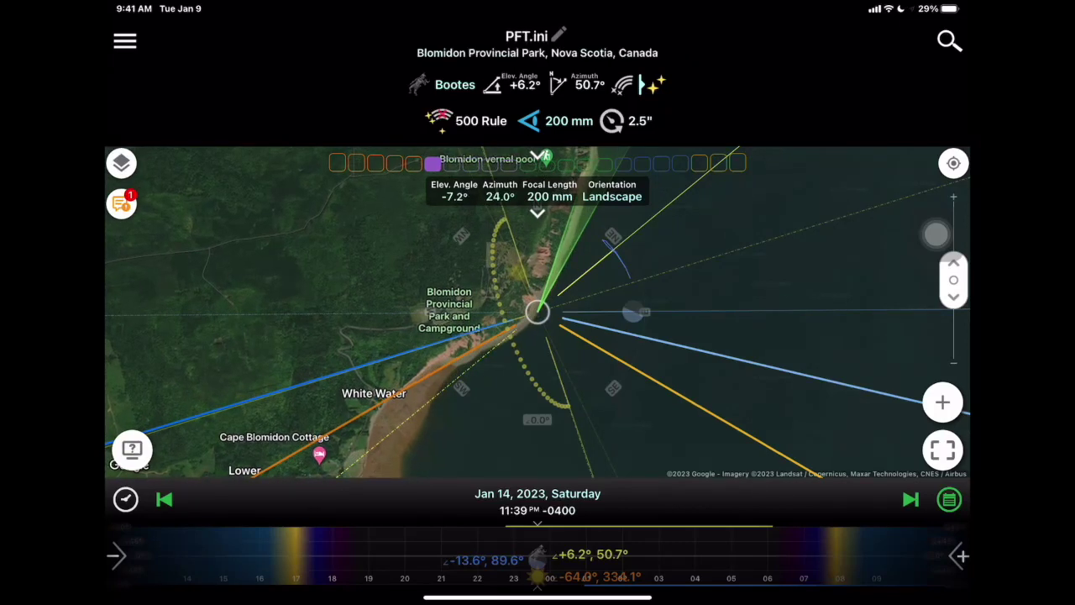
Open the VR viewfinder at Blomidon and set its elevation angle to 1.4°.
click(943, 450)
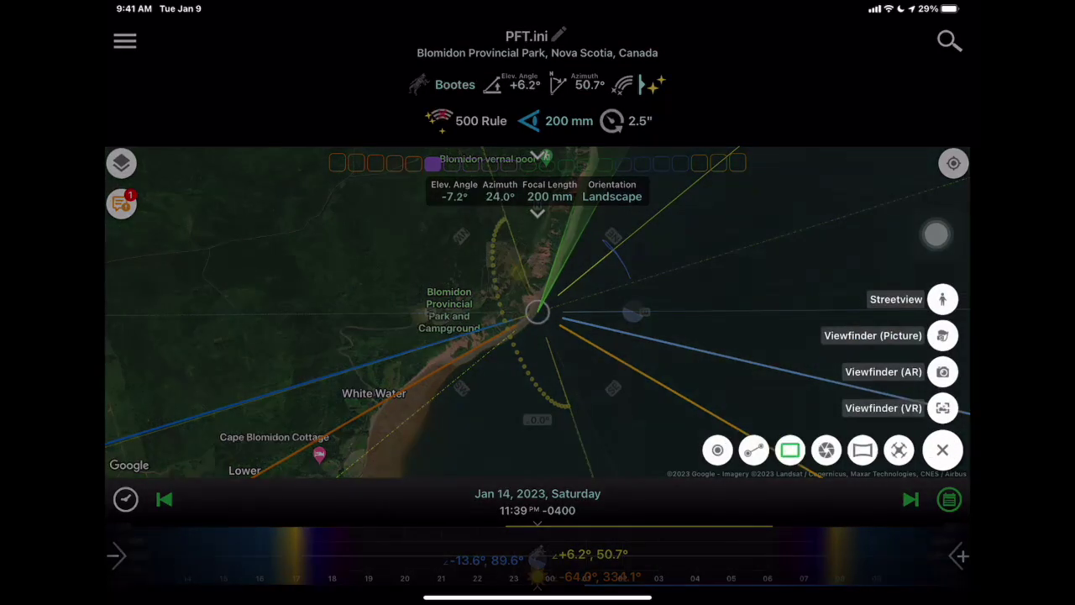
click(943, 407)
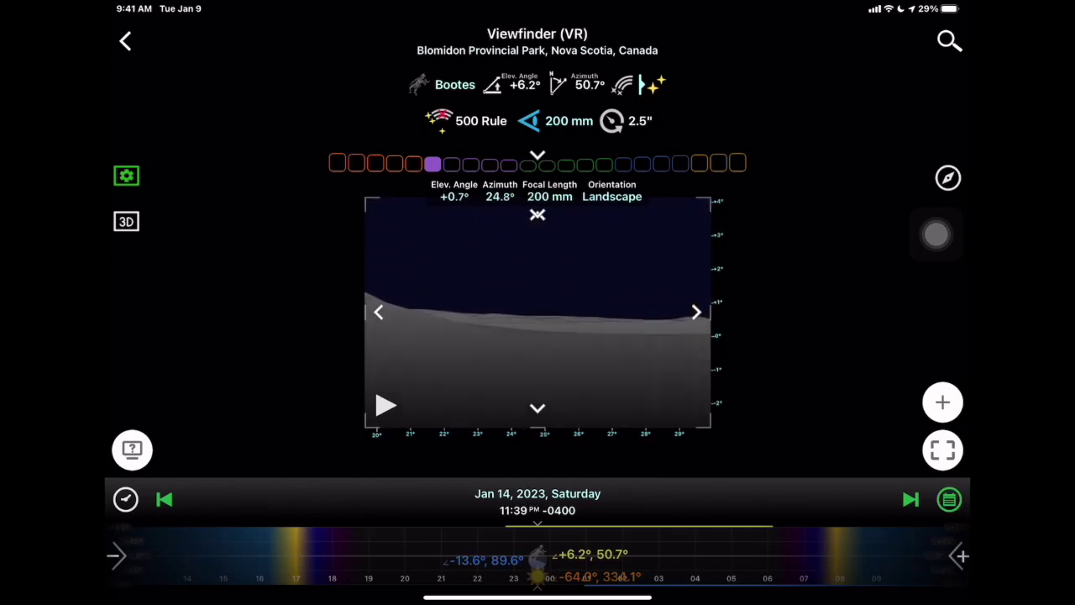
click(454, 191)
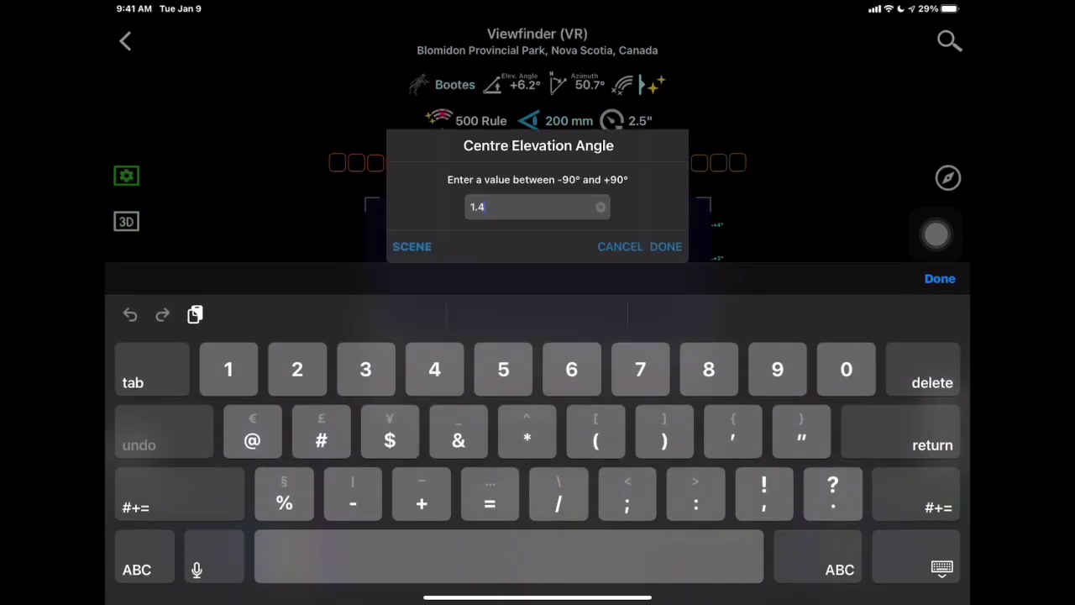
click(665, 246)
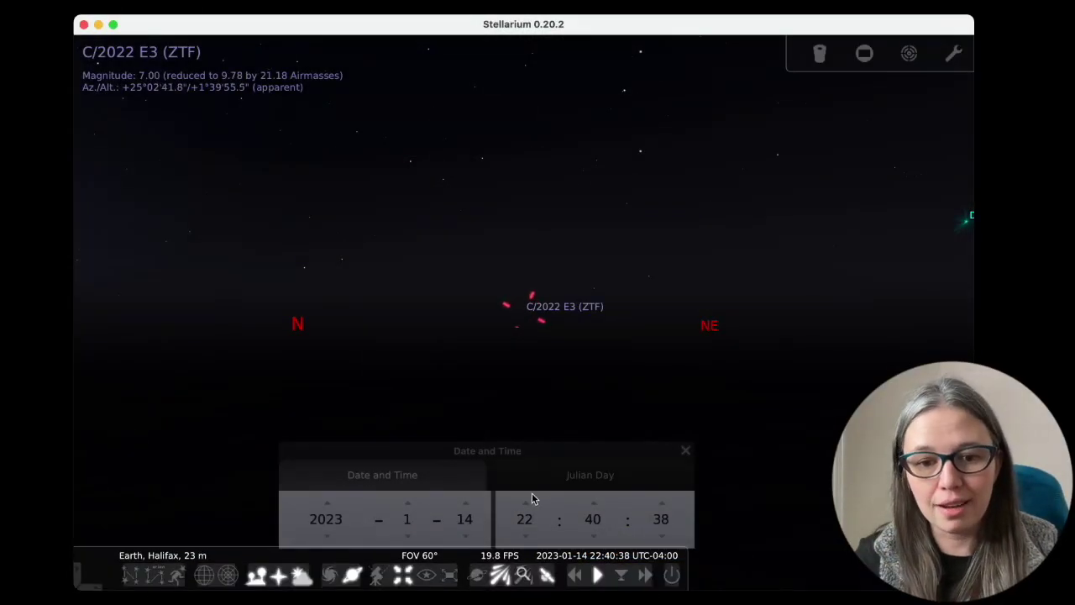
scroll(525, 514, up, 2)
scroll(528, 510, up, 1)
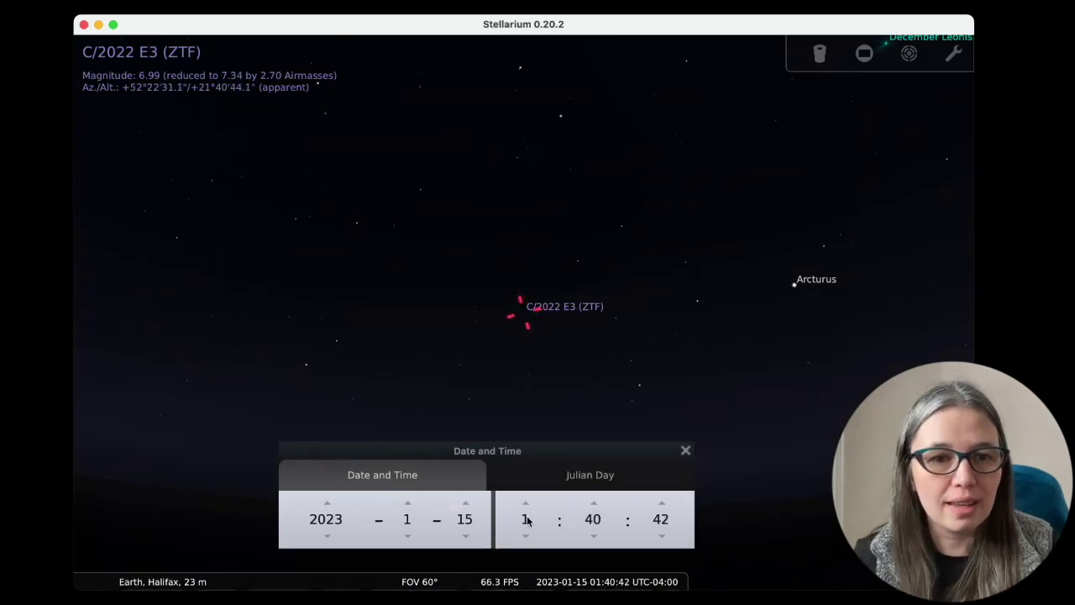
click(528, 537)
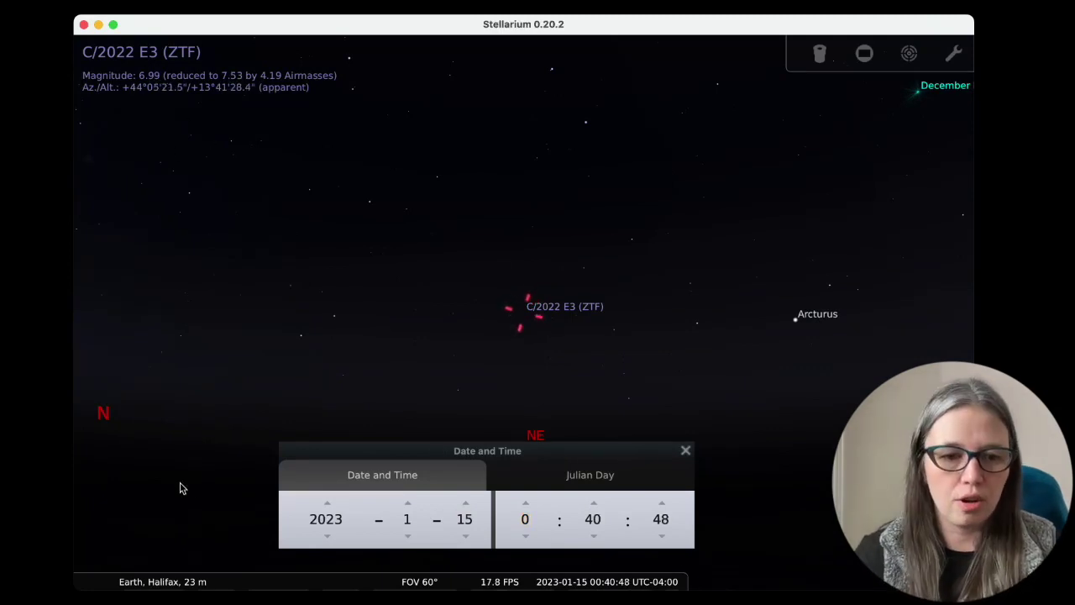
click(528, 537)
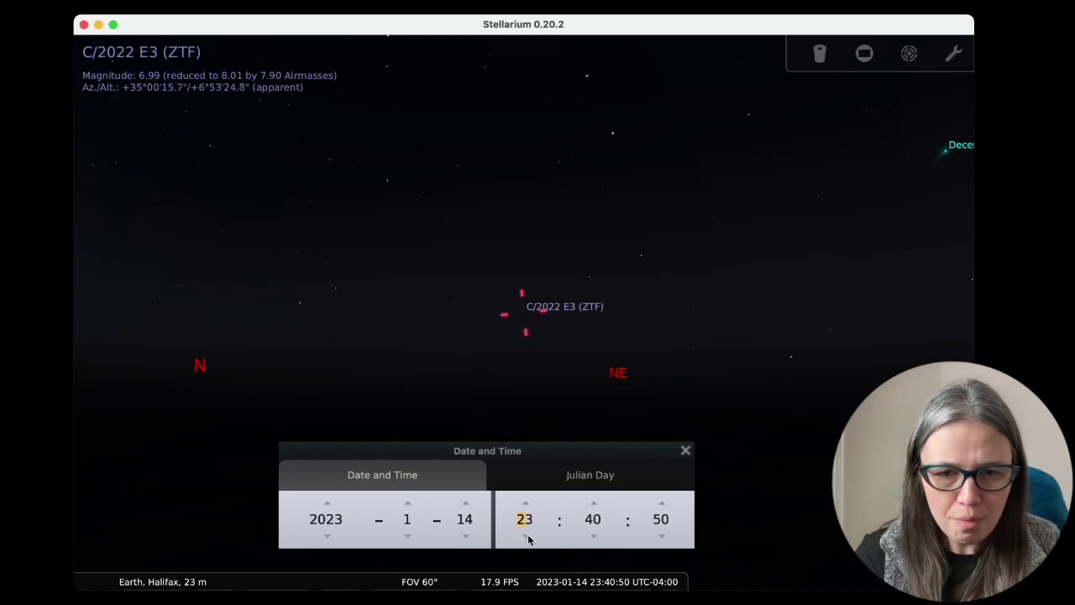
click(527, 537)
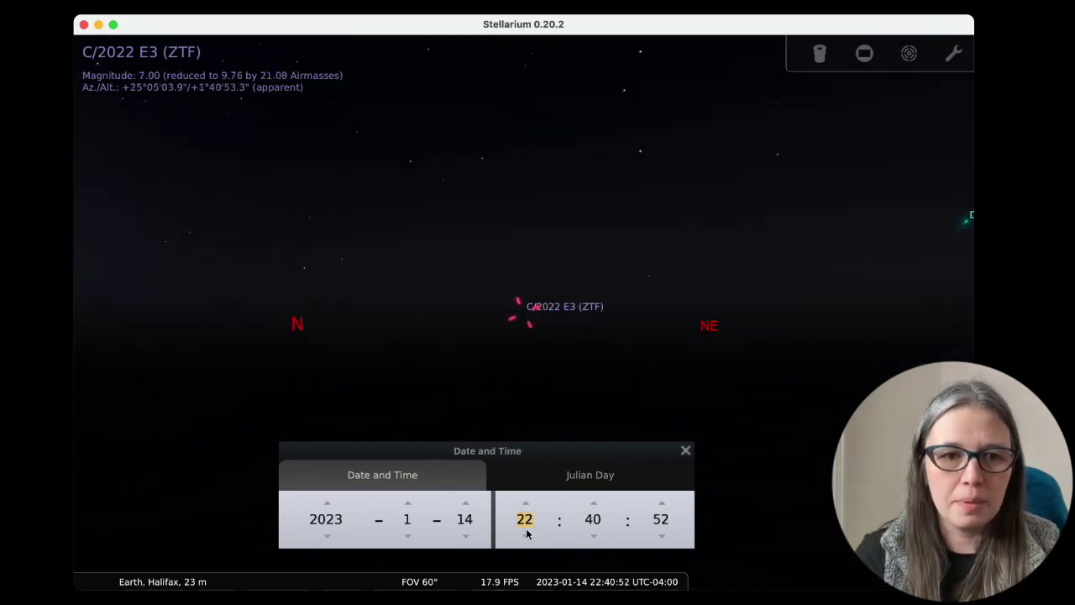
mouse_move(22, 555)
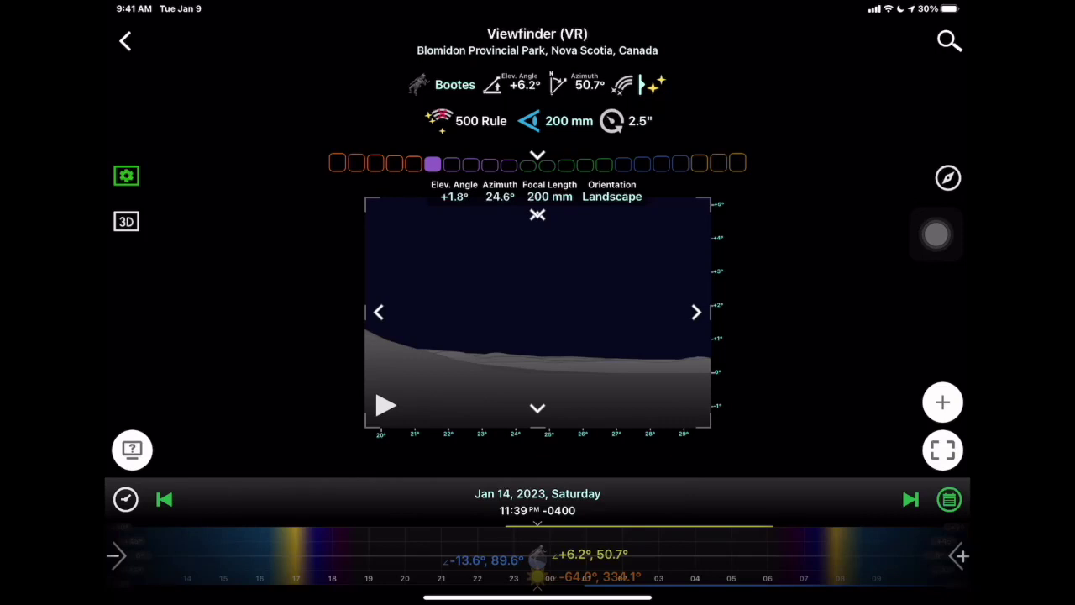
click(125, 41)
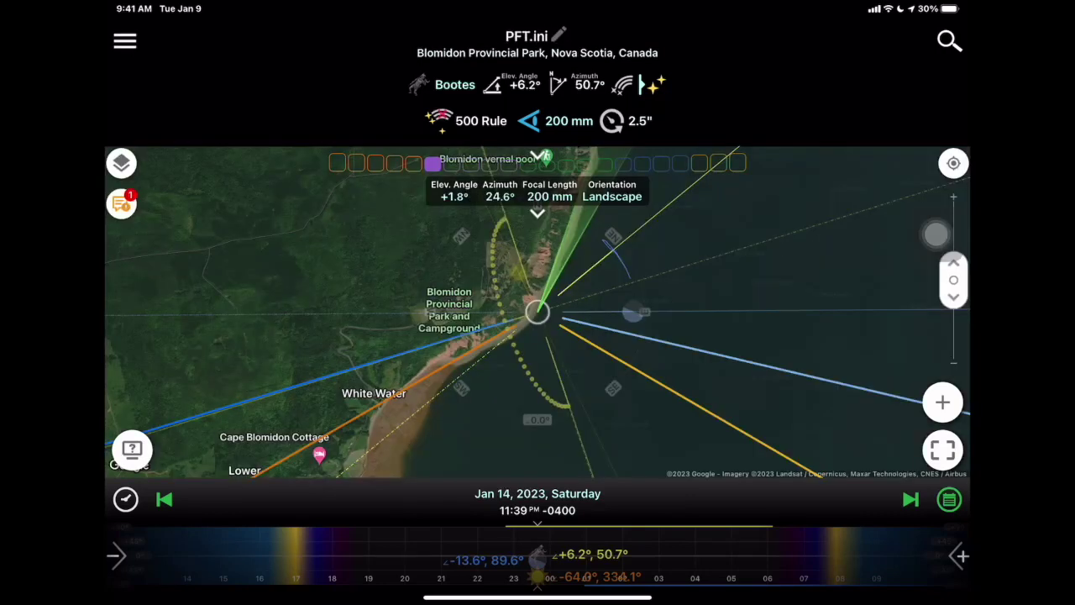